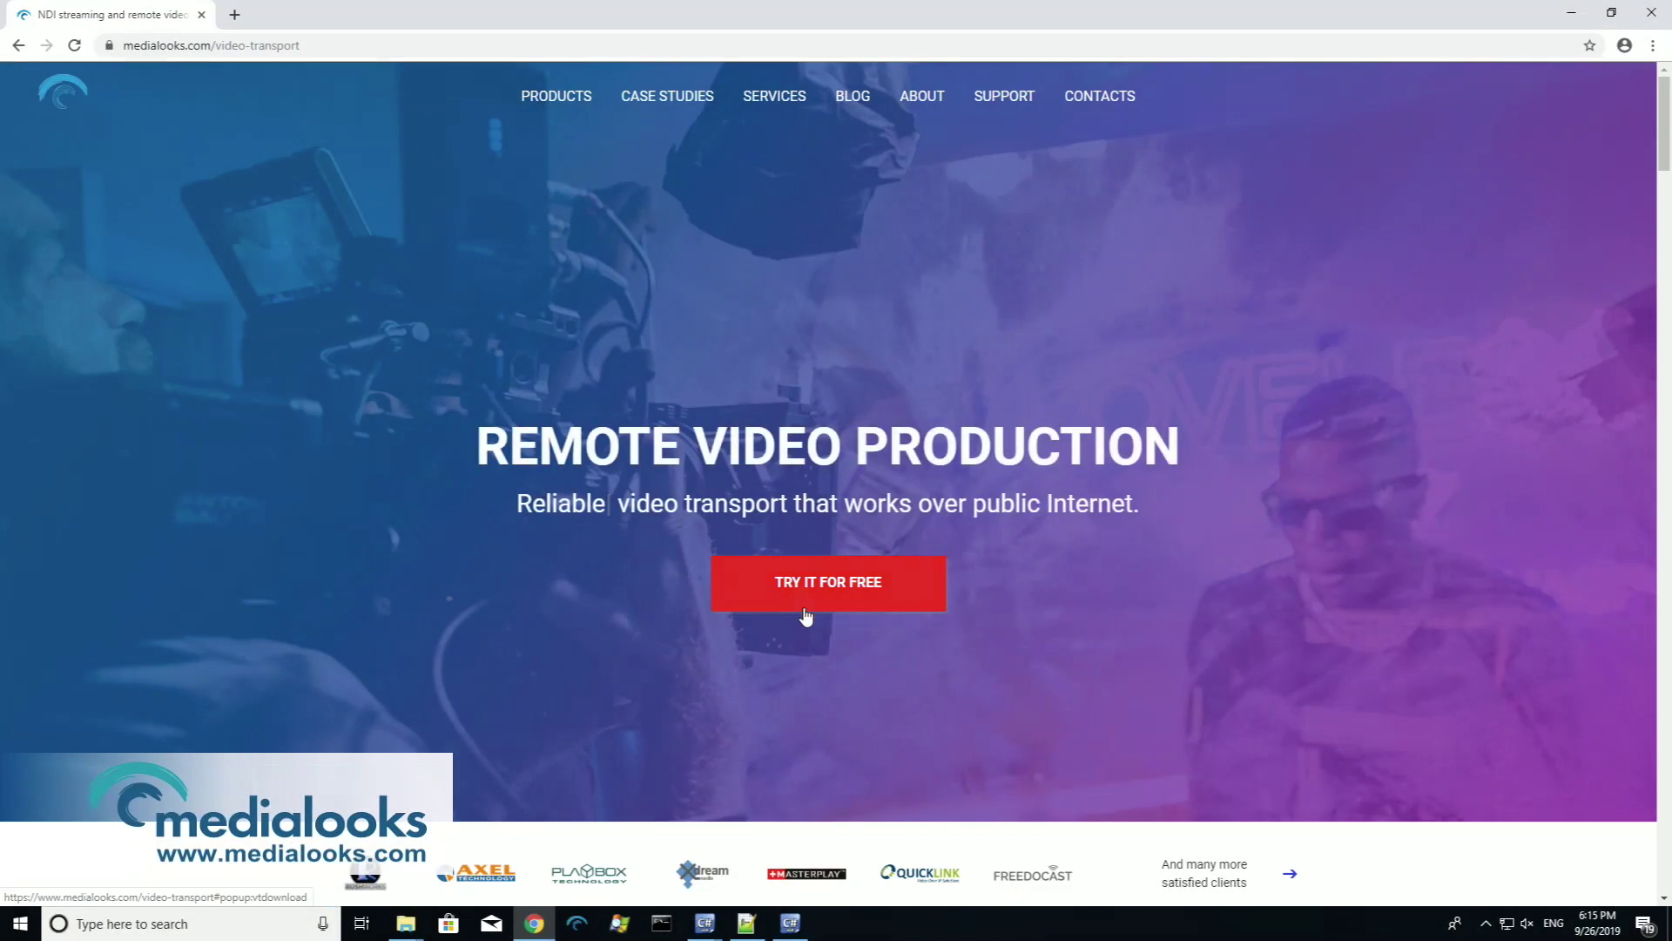
# - Request the free Video Transport download from Medialooks using the autofilled email address
pyautogui.click(809, 596)
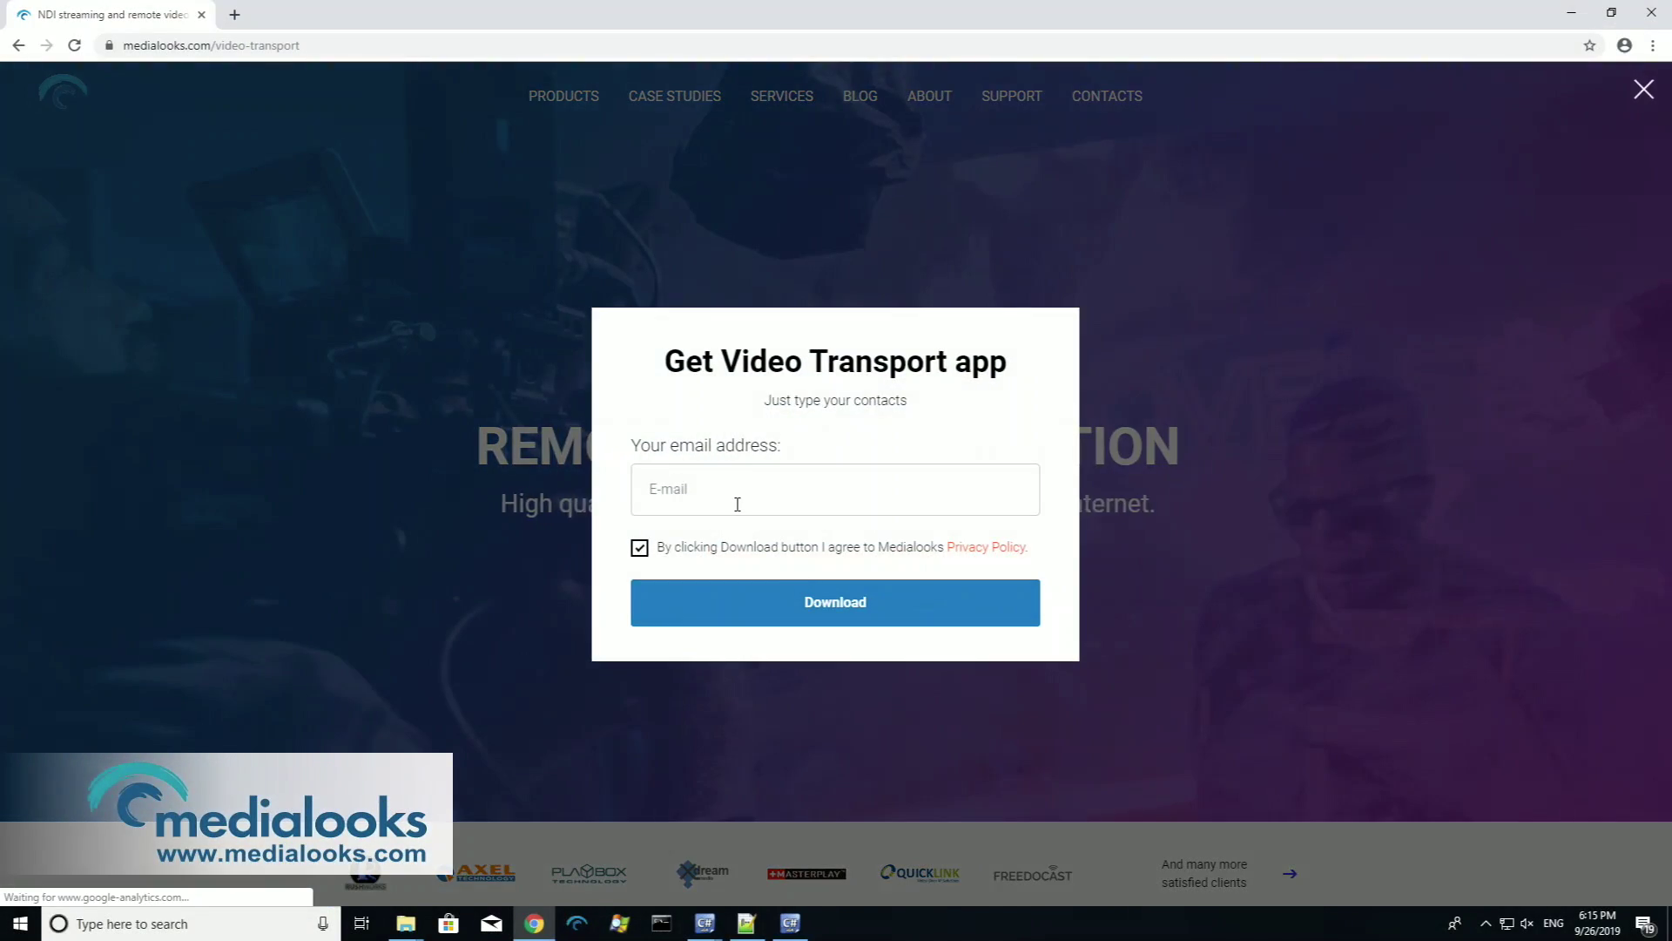
pyautogui.click(736, 500)
pyautogui.click(734, 537)
pyautogui.click(783, 609)
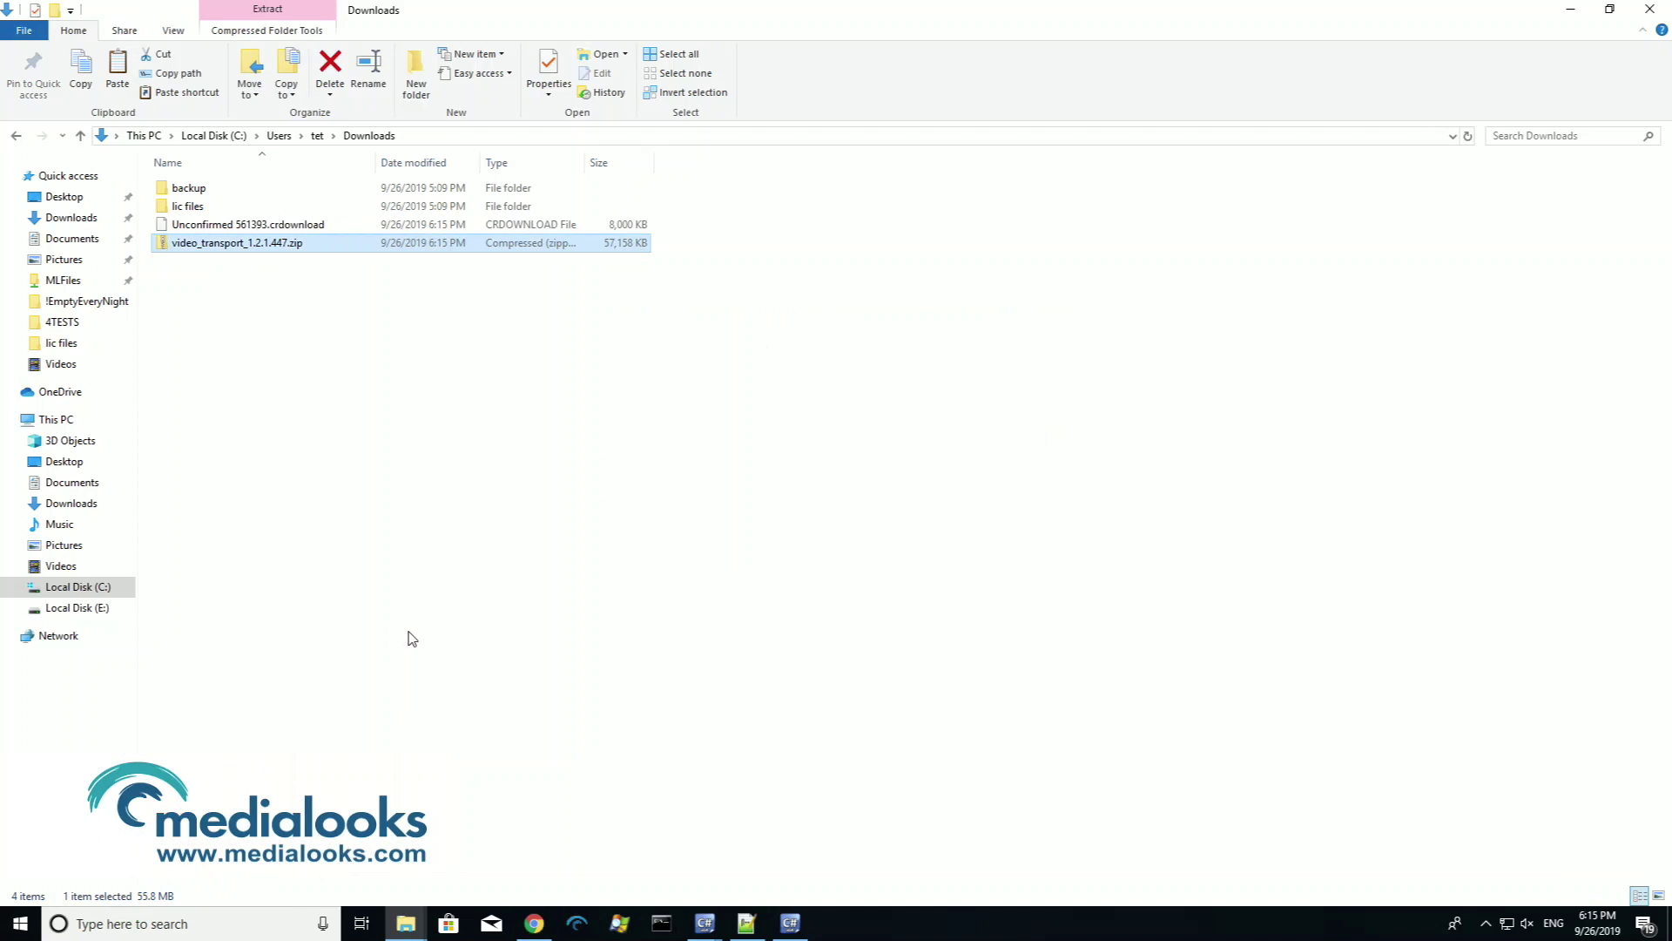
# - Extract the Video Transport zip into Downloads and open the extracted folder in a new window
pyautogui.rightClick(255, 245)
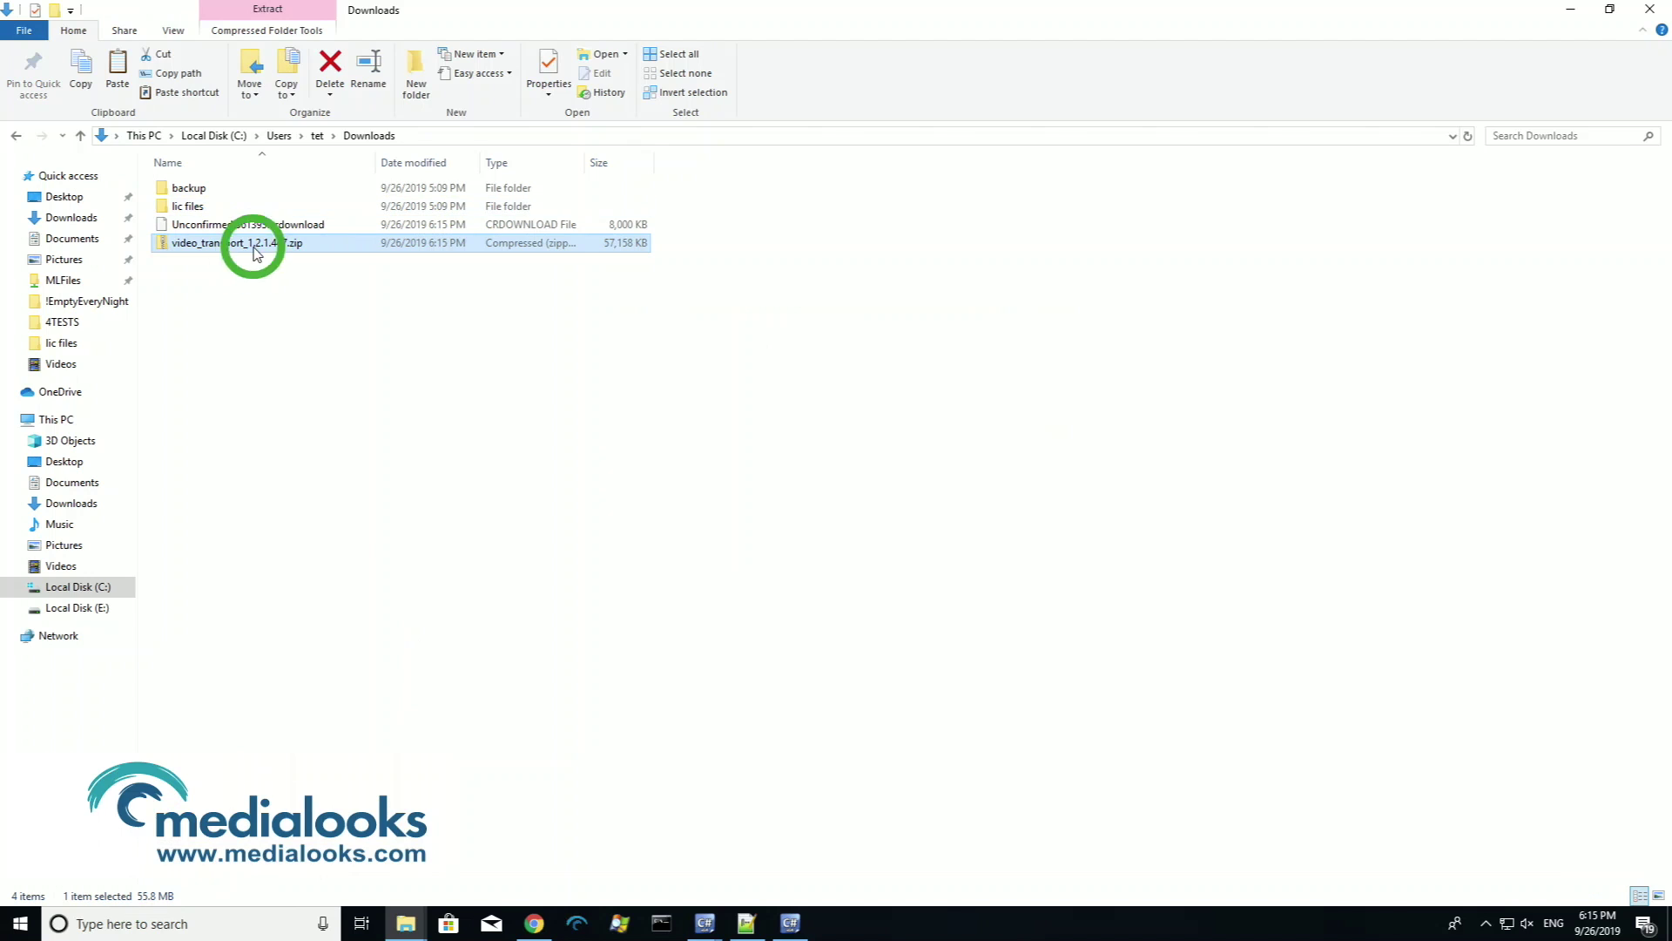
pyautogui.click(337, 305)
pyautogui.click(993, 630)
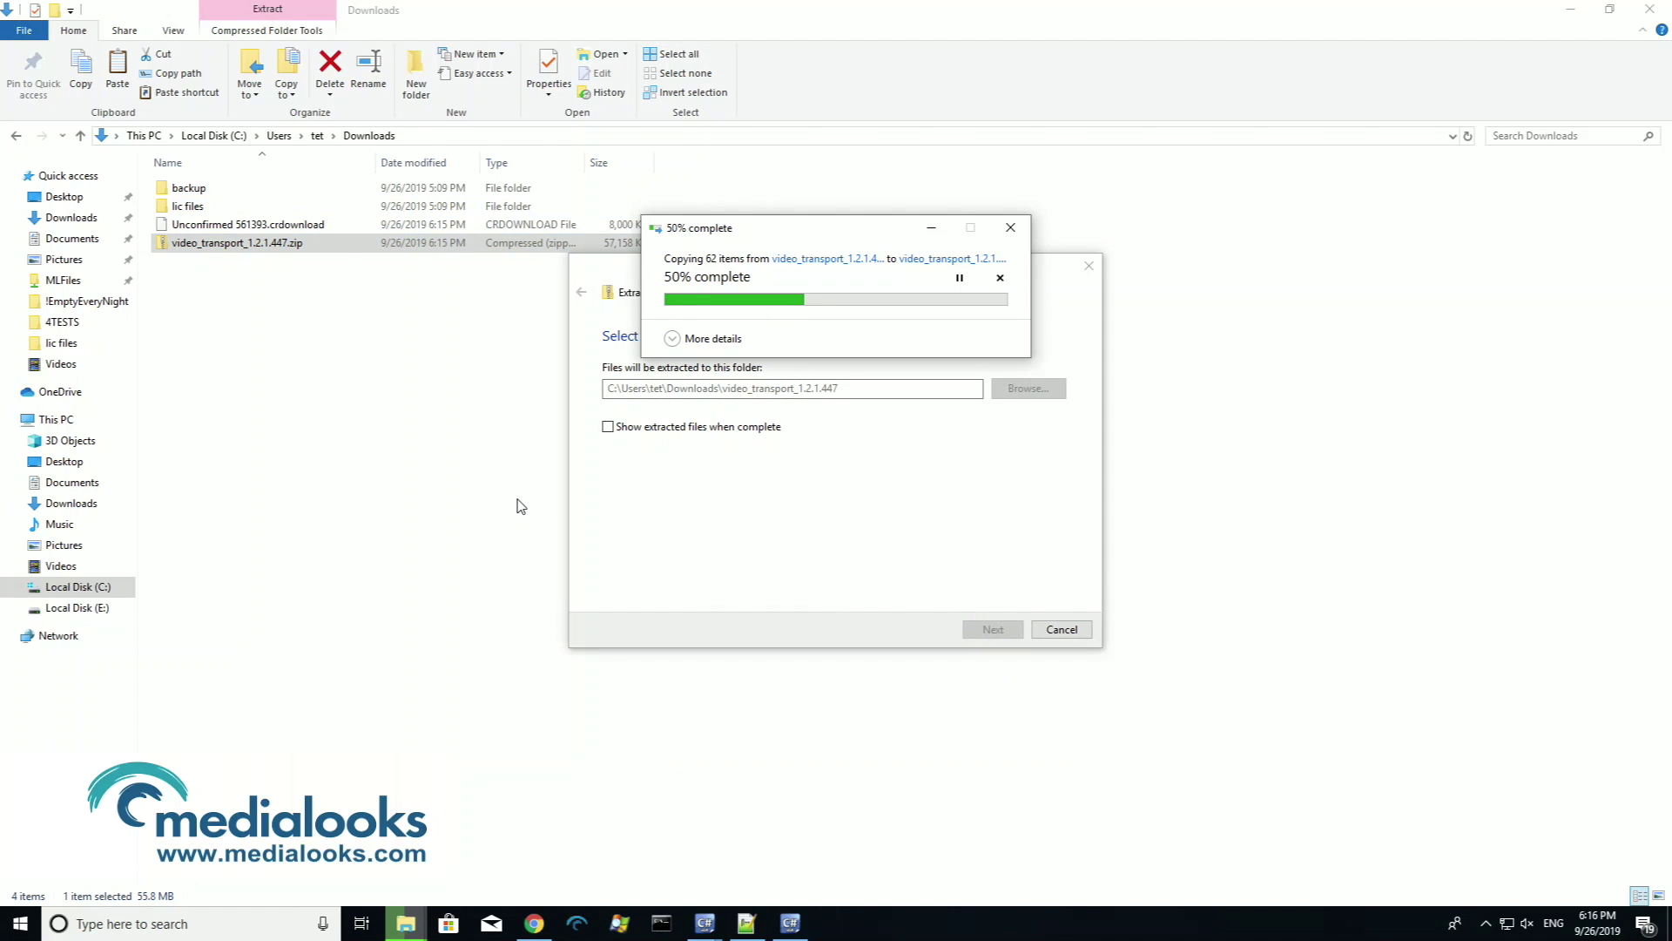
pyautogui.rightClick(243, 229)
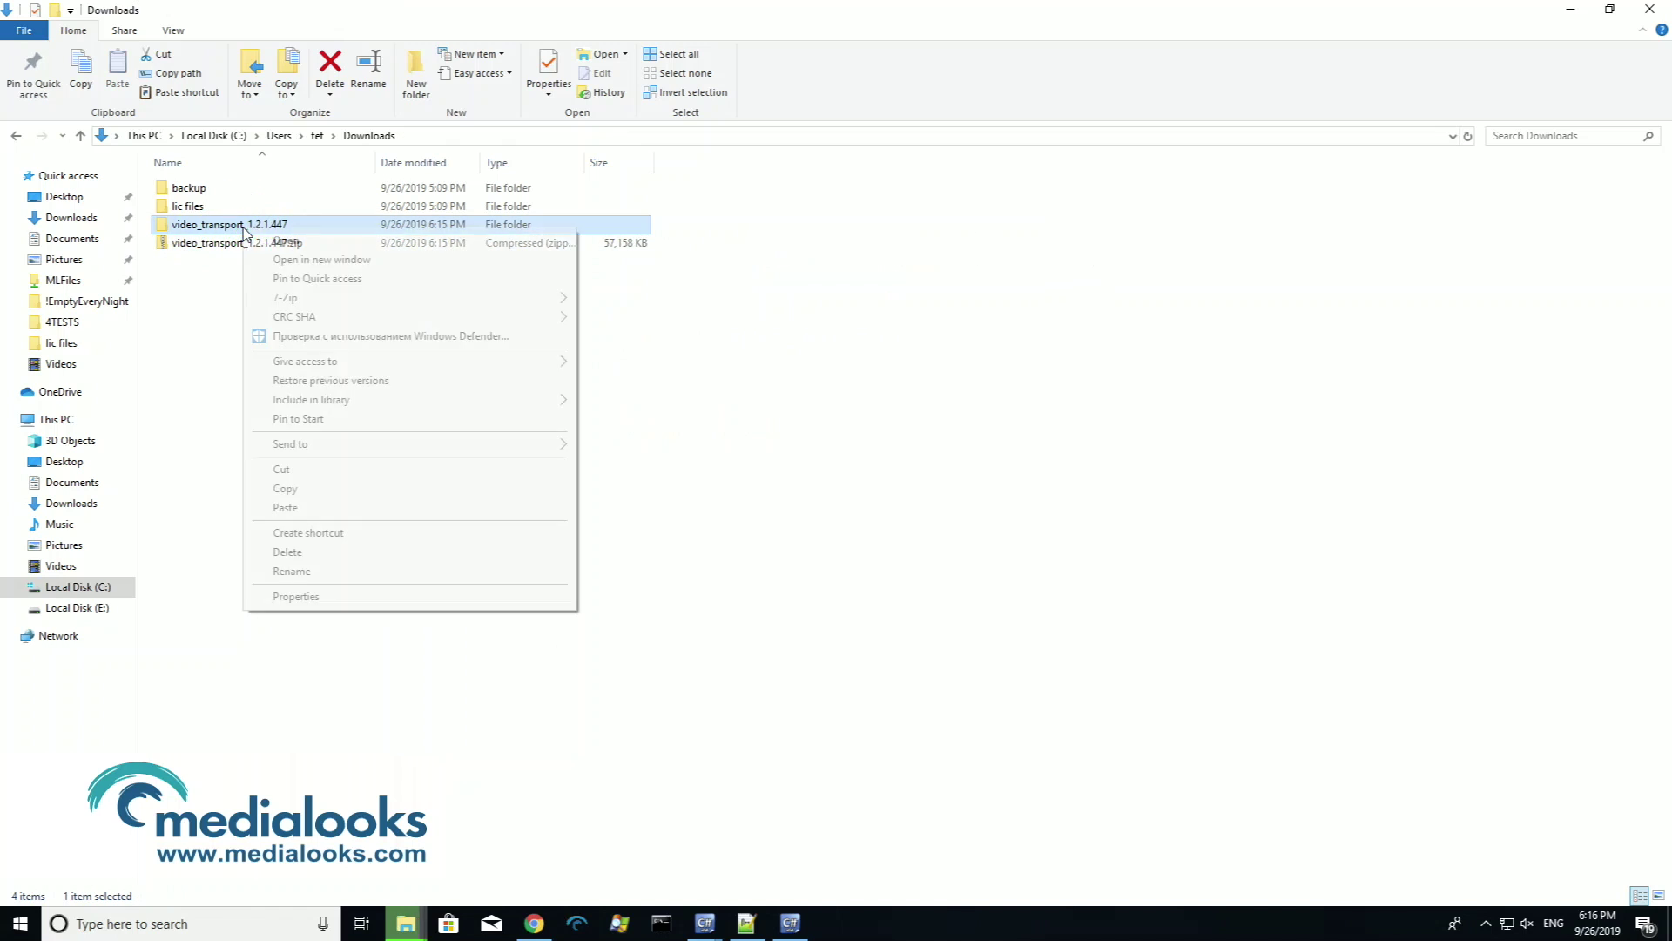
pyautogui.click(322, 259)
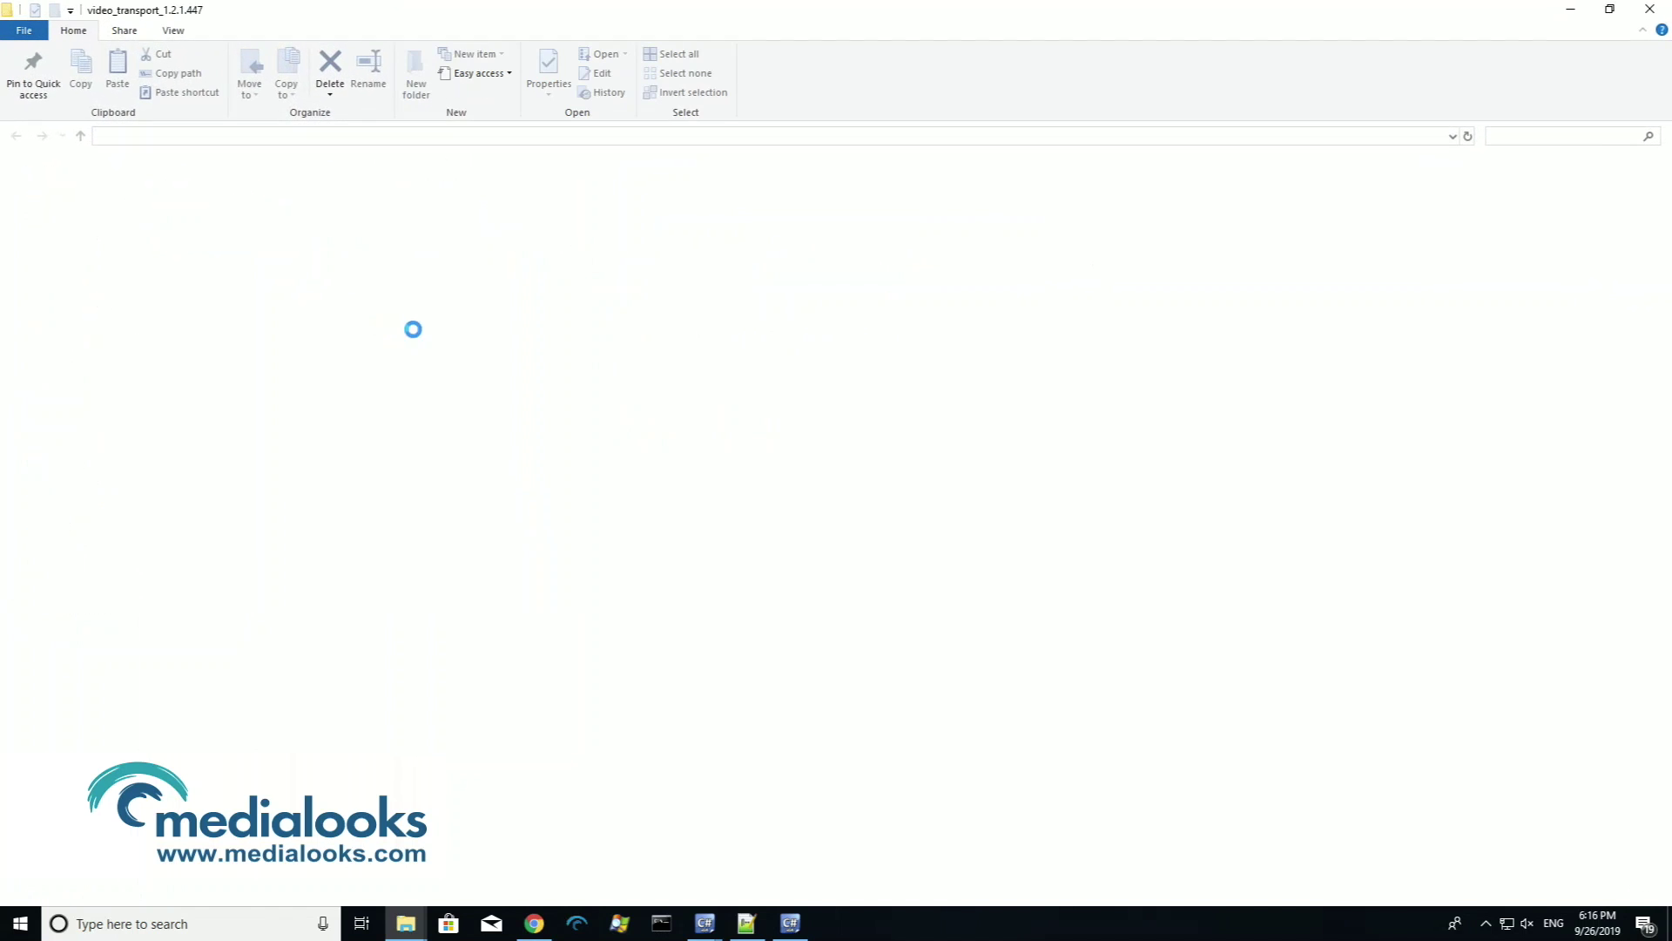
pyautogui.click(1610, 12)
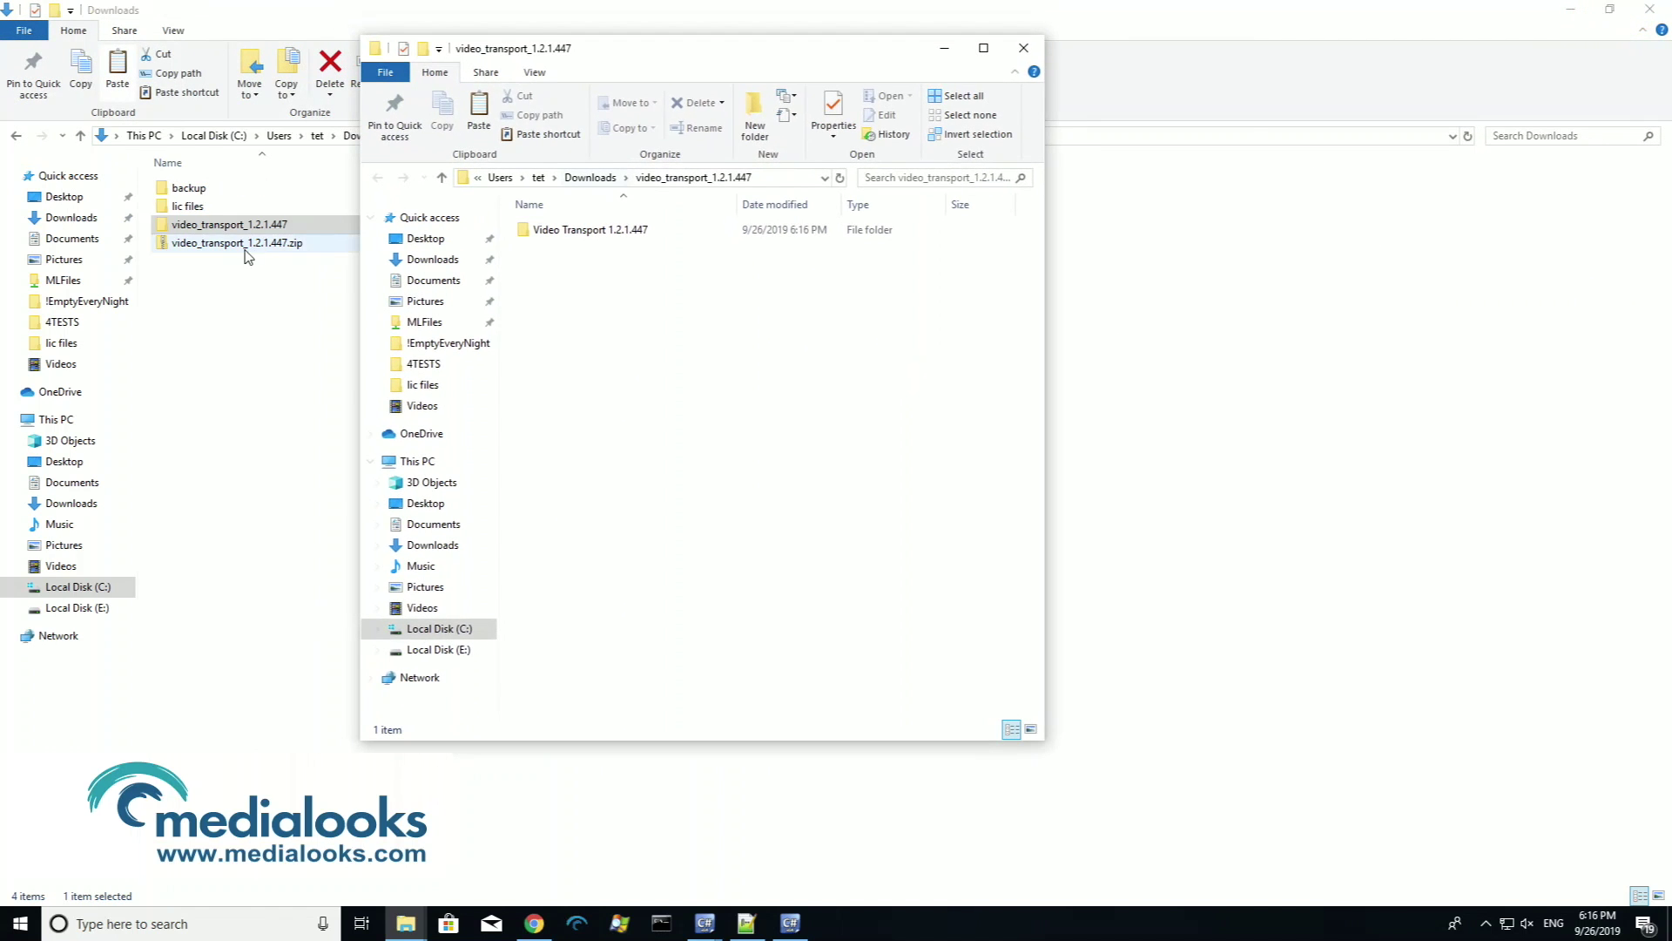
# - Copy the three license files from Video Transport 1.2.1.447's lic files folder
pyautogui.doubleClick(570, 232)
pyautogui.doubleClick(221, 206)
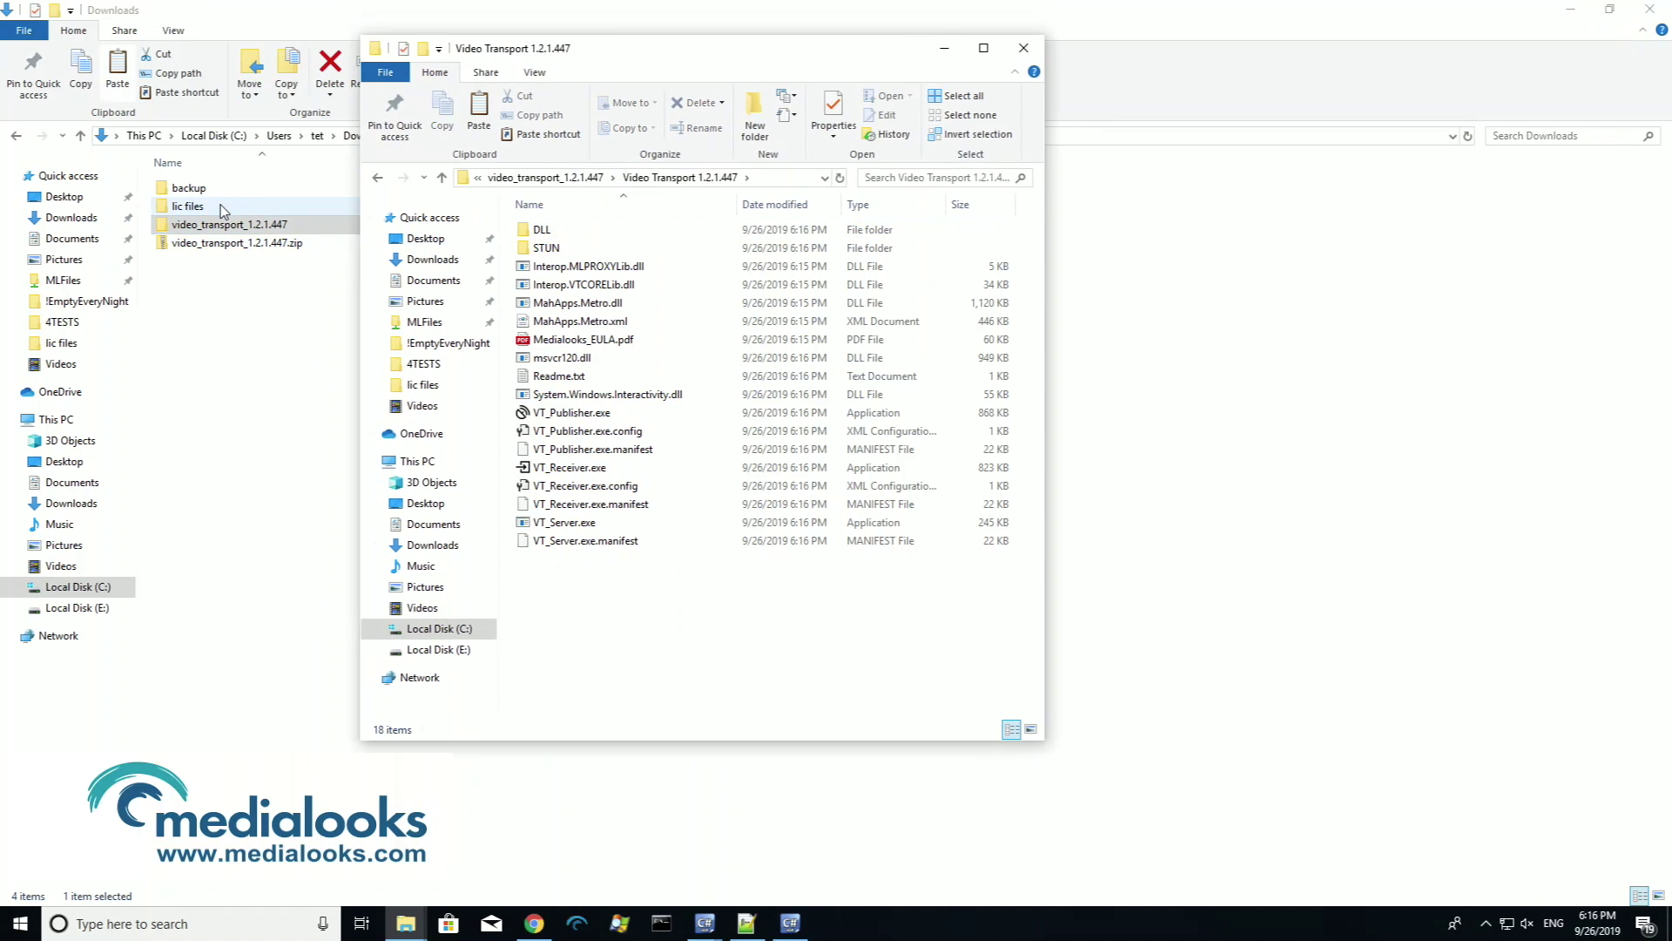
pyautogui.moveTo(288, 328); pyautogui.dragTo(164, 170)
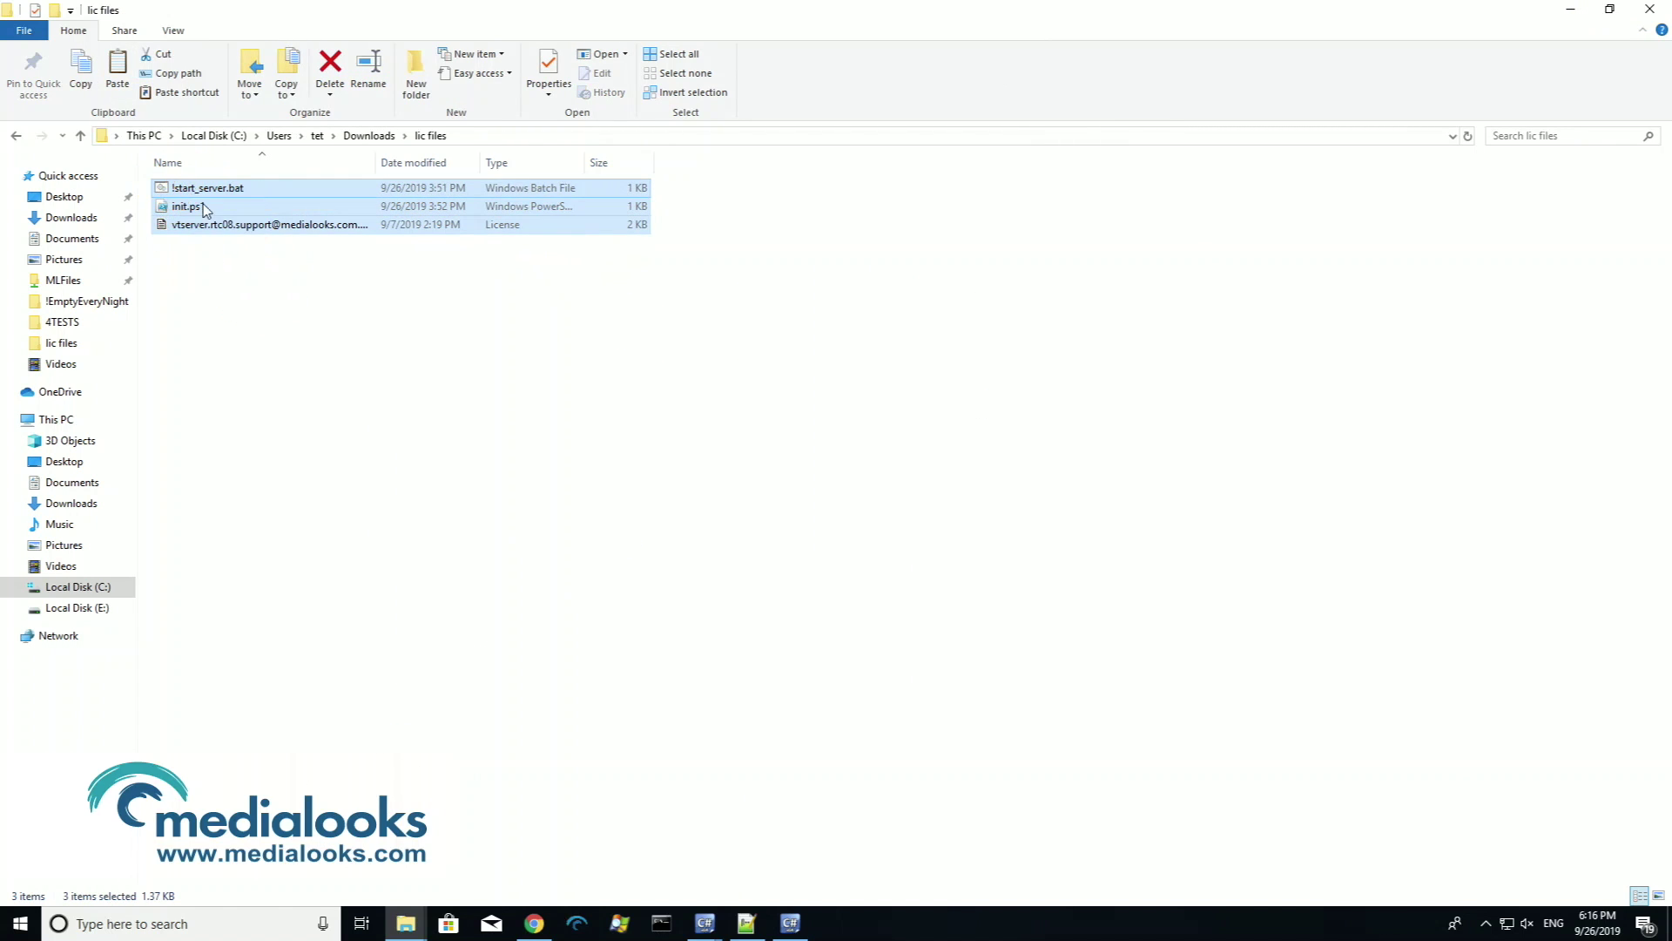
pyautogui.rightClick(225, 219)
pyautogui.click(299, 396)
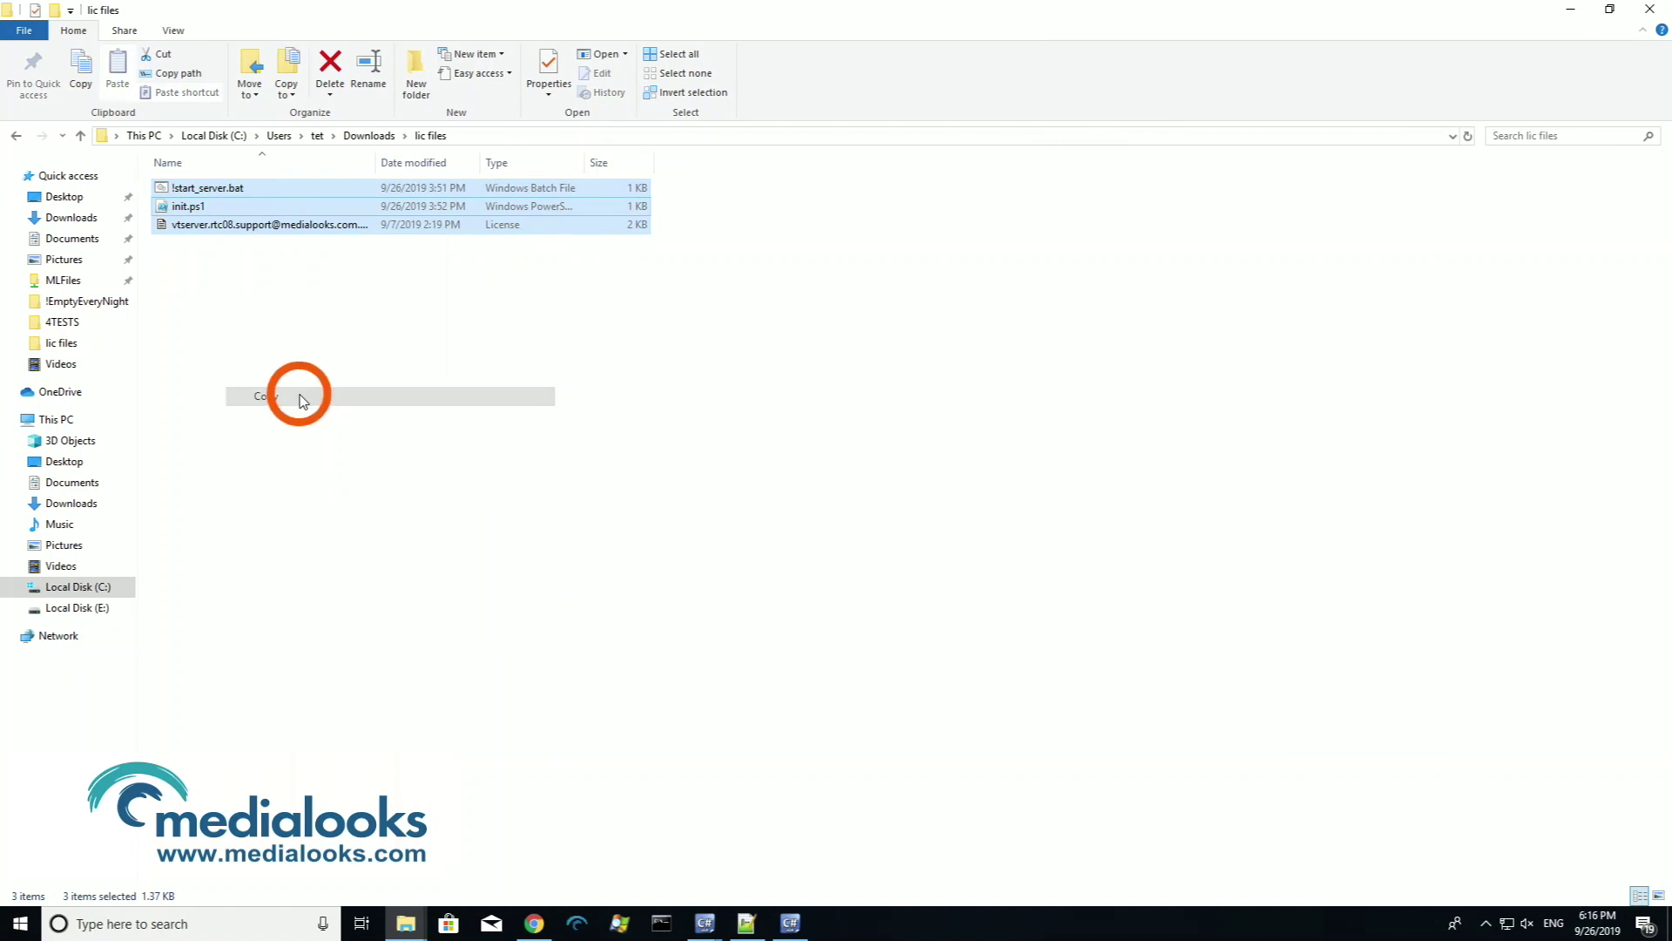
pyautogui.click(405, 923)
# - Paste the three license files into the Video Transport program folder
pyautogui.click(699, 833)
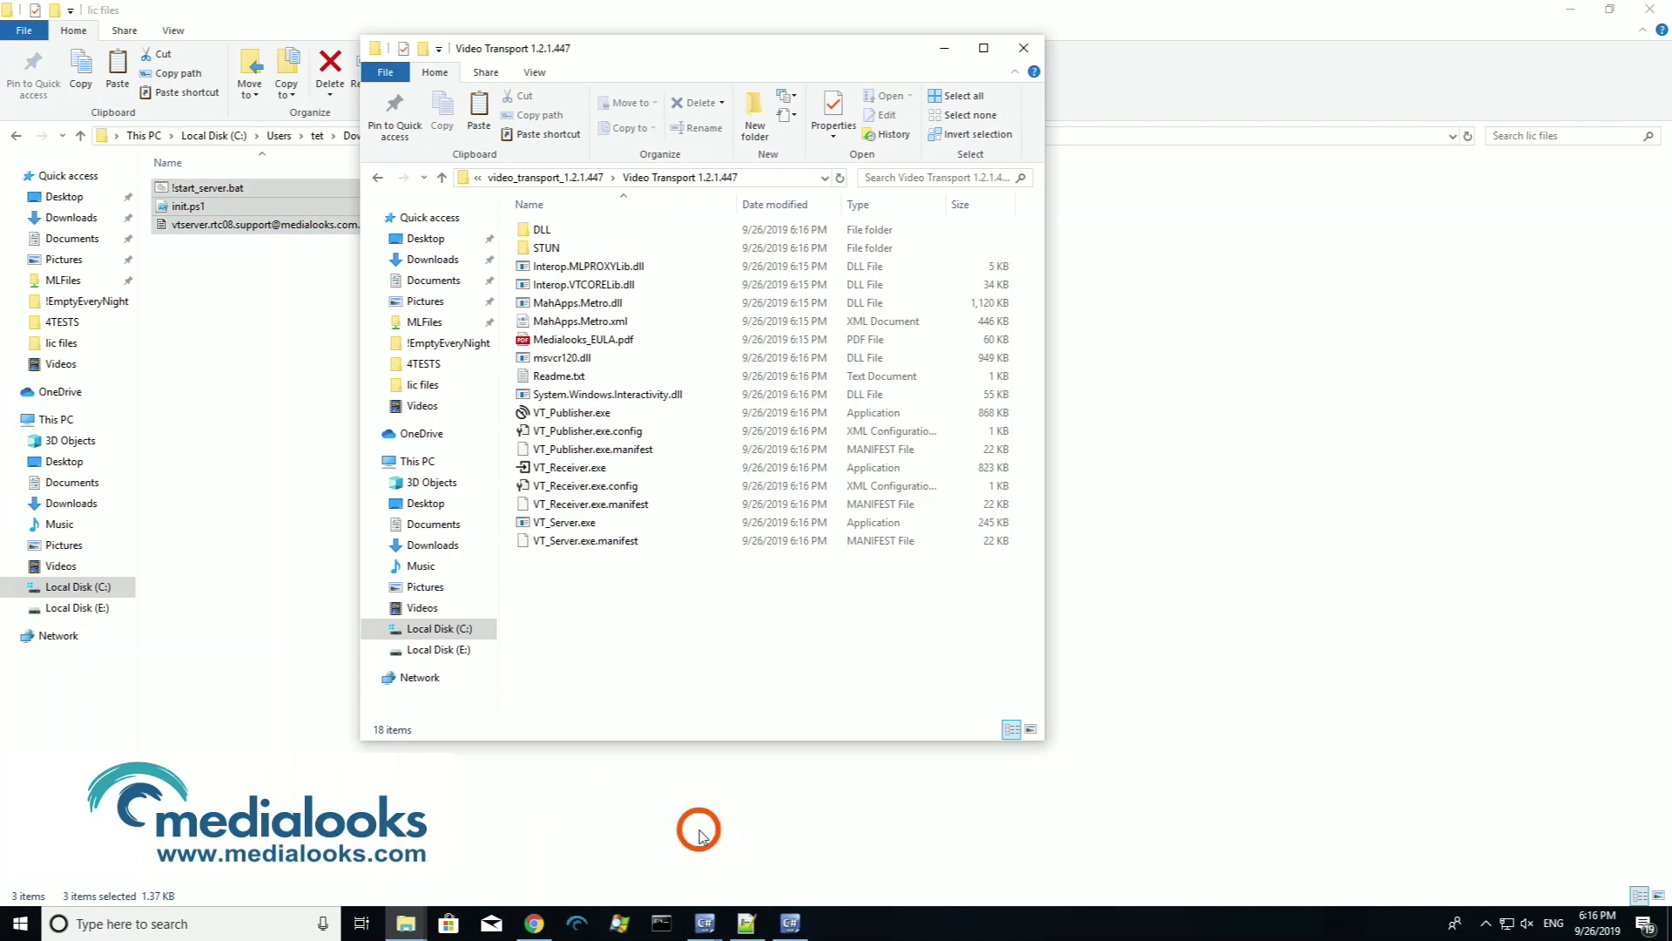
pyautogui.rightClick(641, 640)
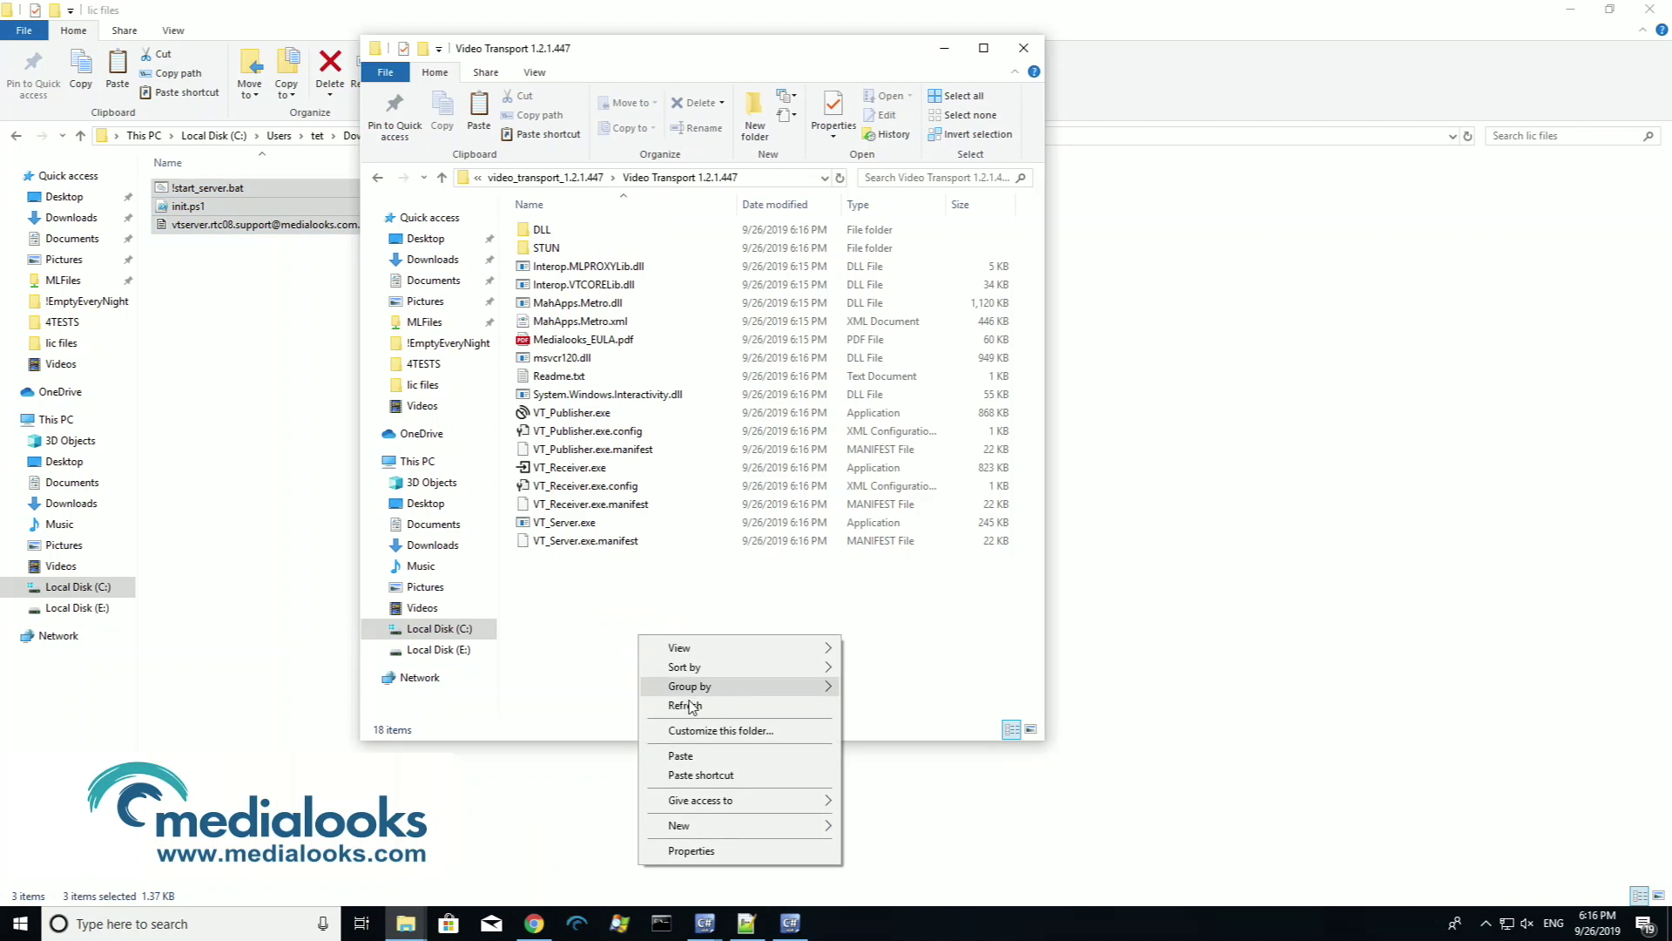
pyautogui.click(699, 762)
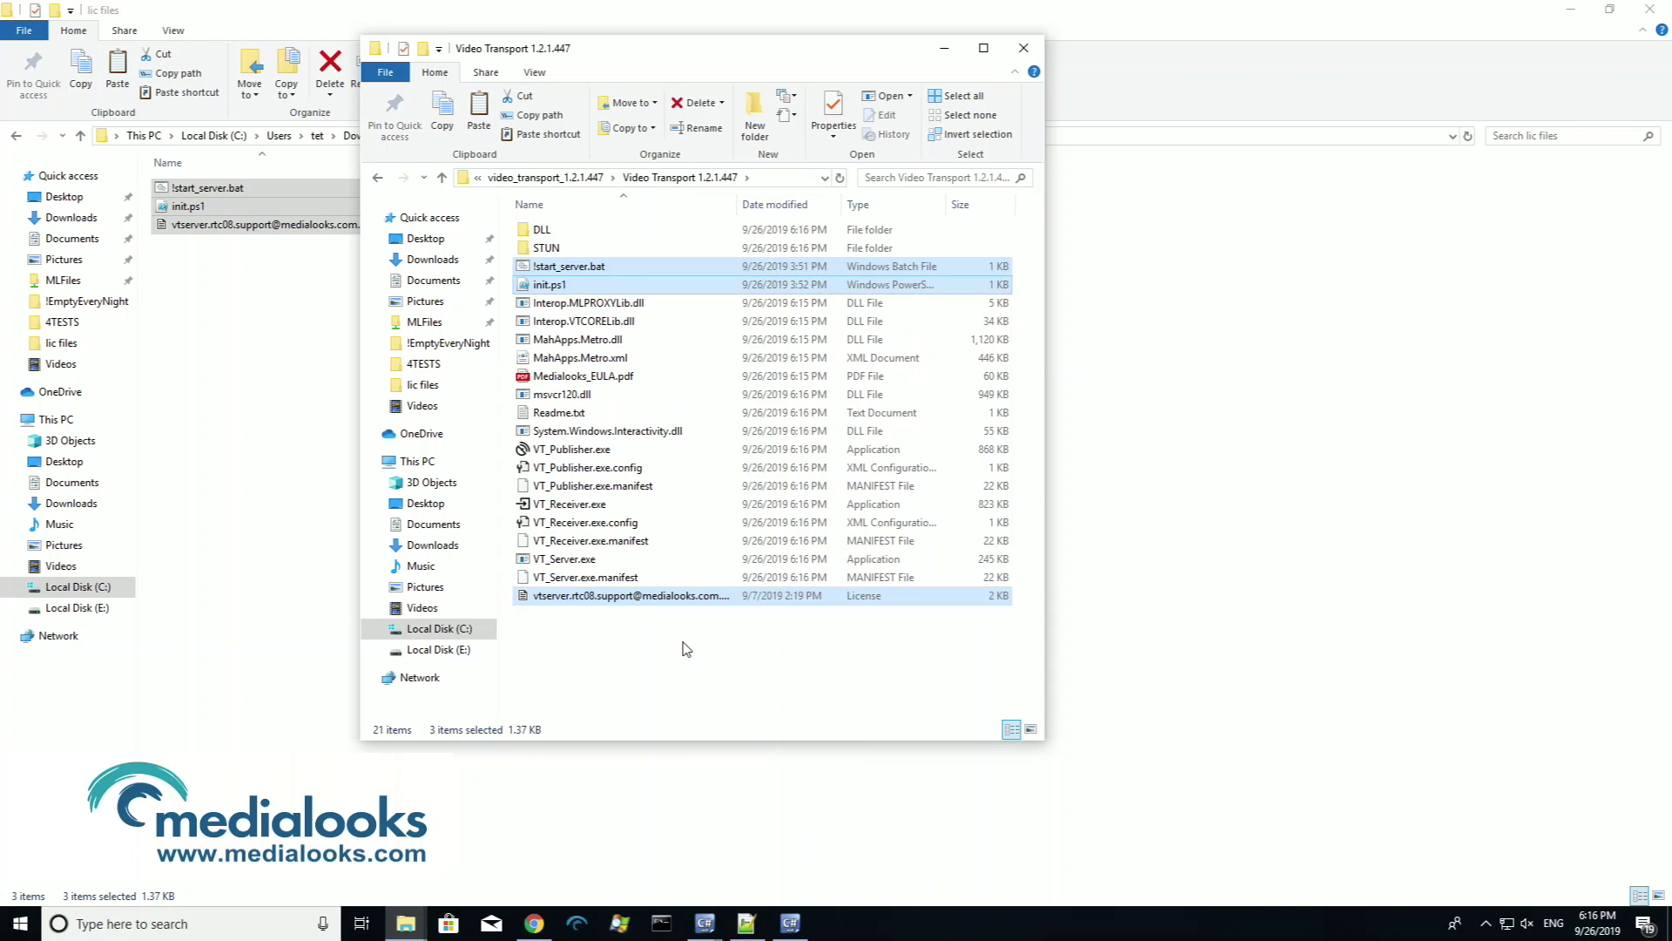
# - Run !start_server.bat, allow it past the security warning, and enlarge the server console
pyautogui.click(679, 662)
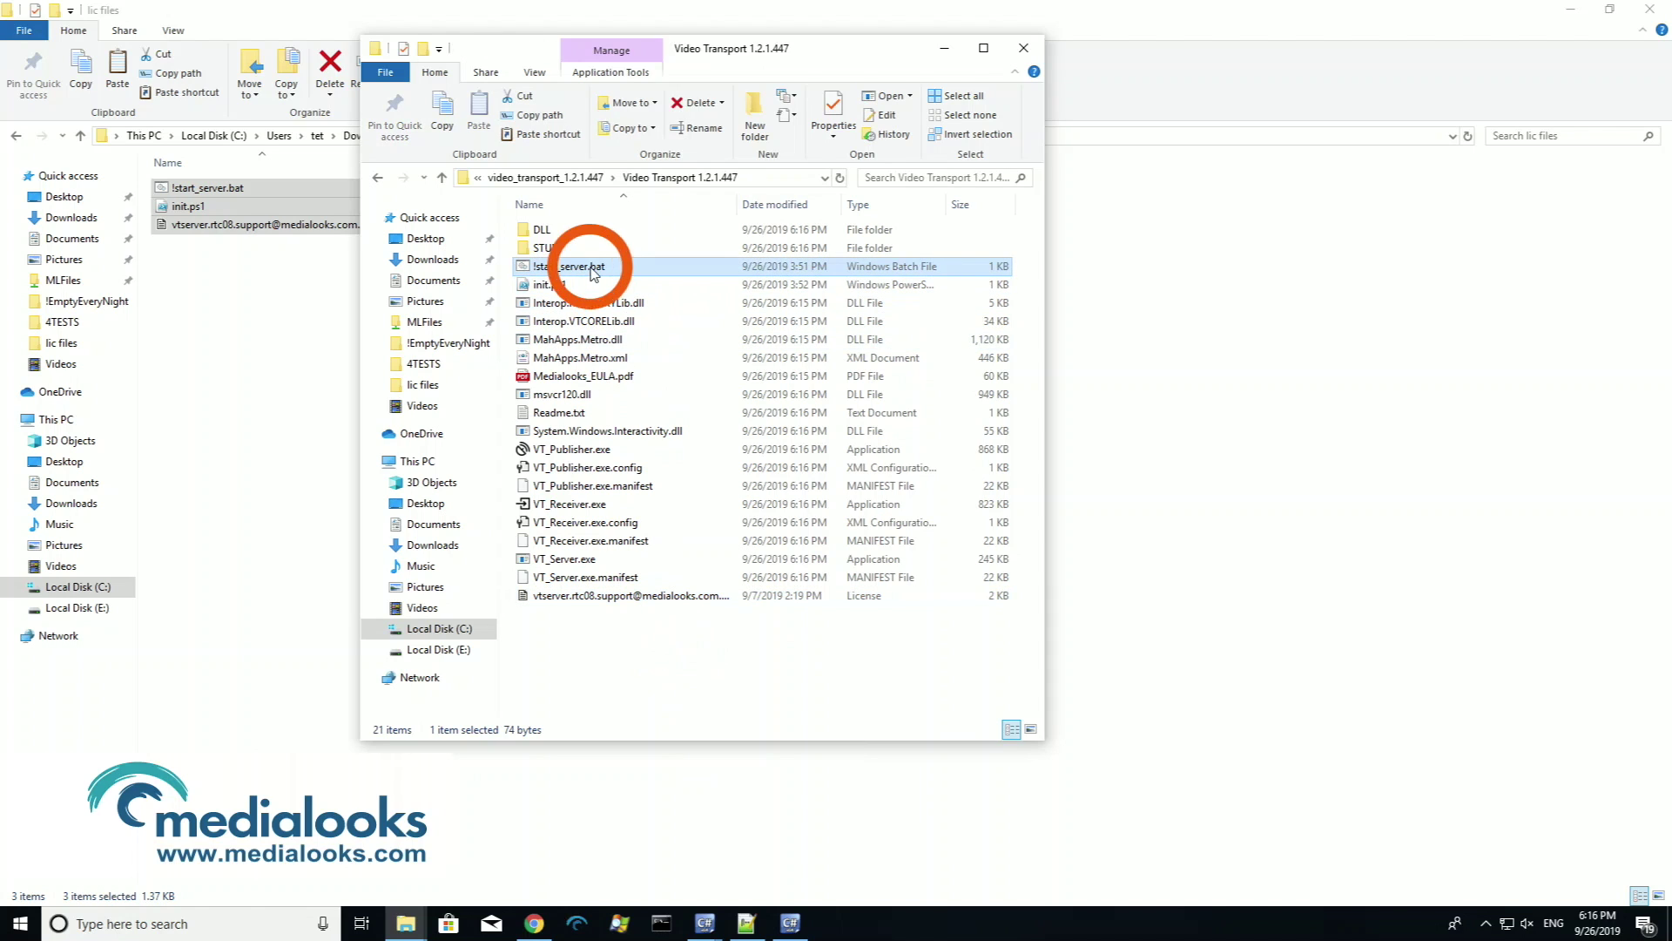
pyautogui.doubleClick(585, 267)
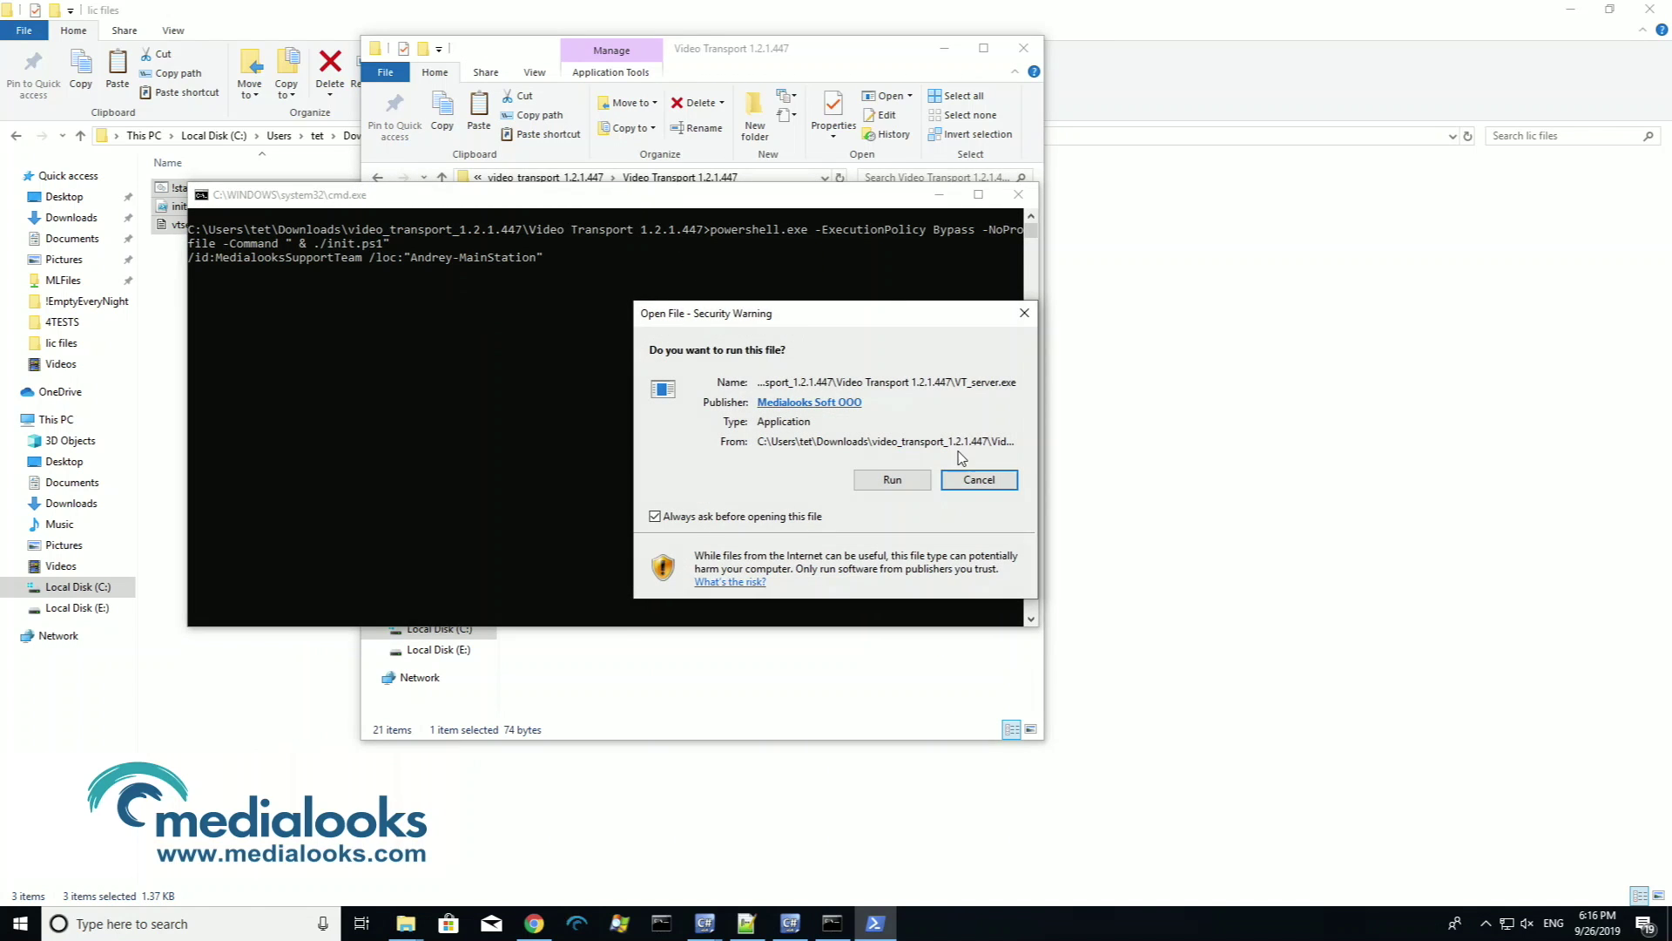
pyautogui.click(942, 482)
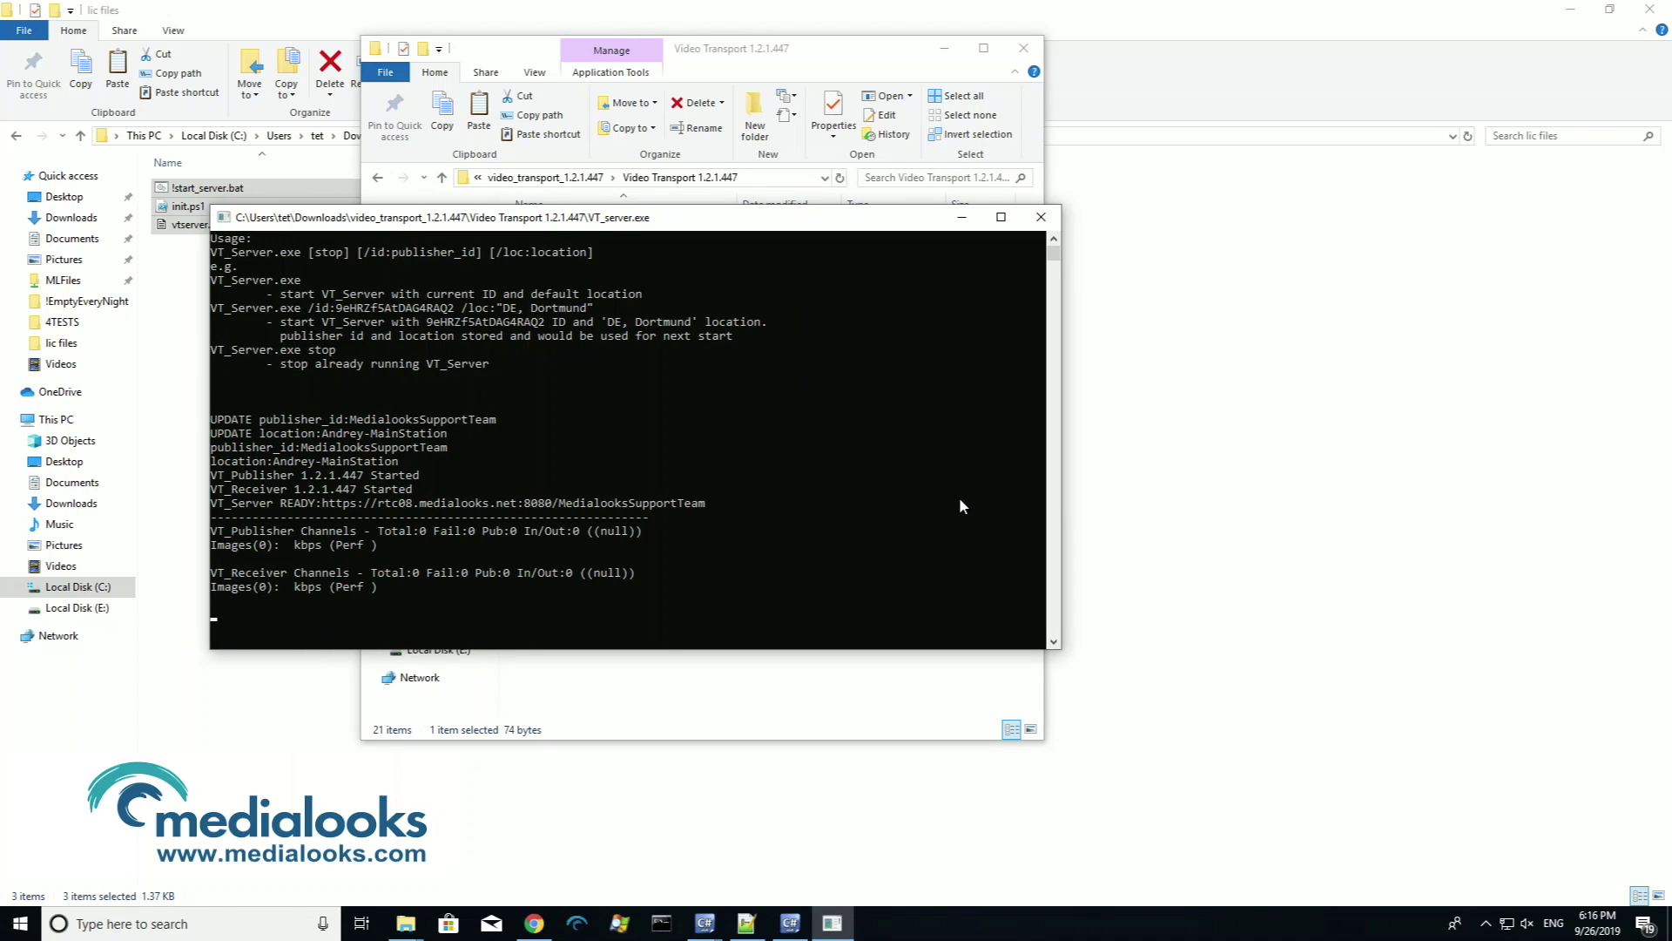
pyautogui.moveTo(827, 649); pyautogui.dragTo(827, 849)
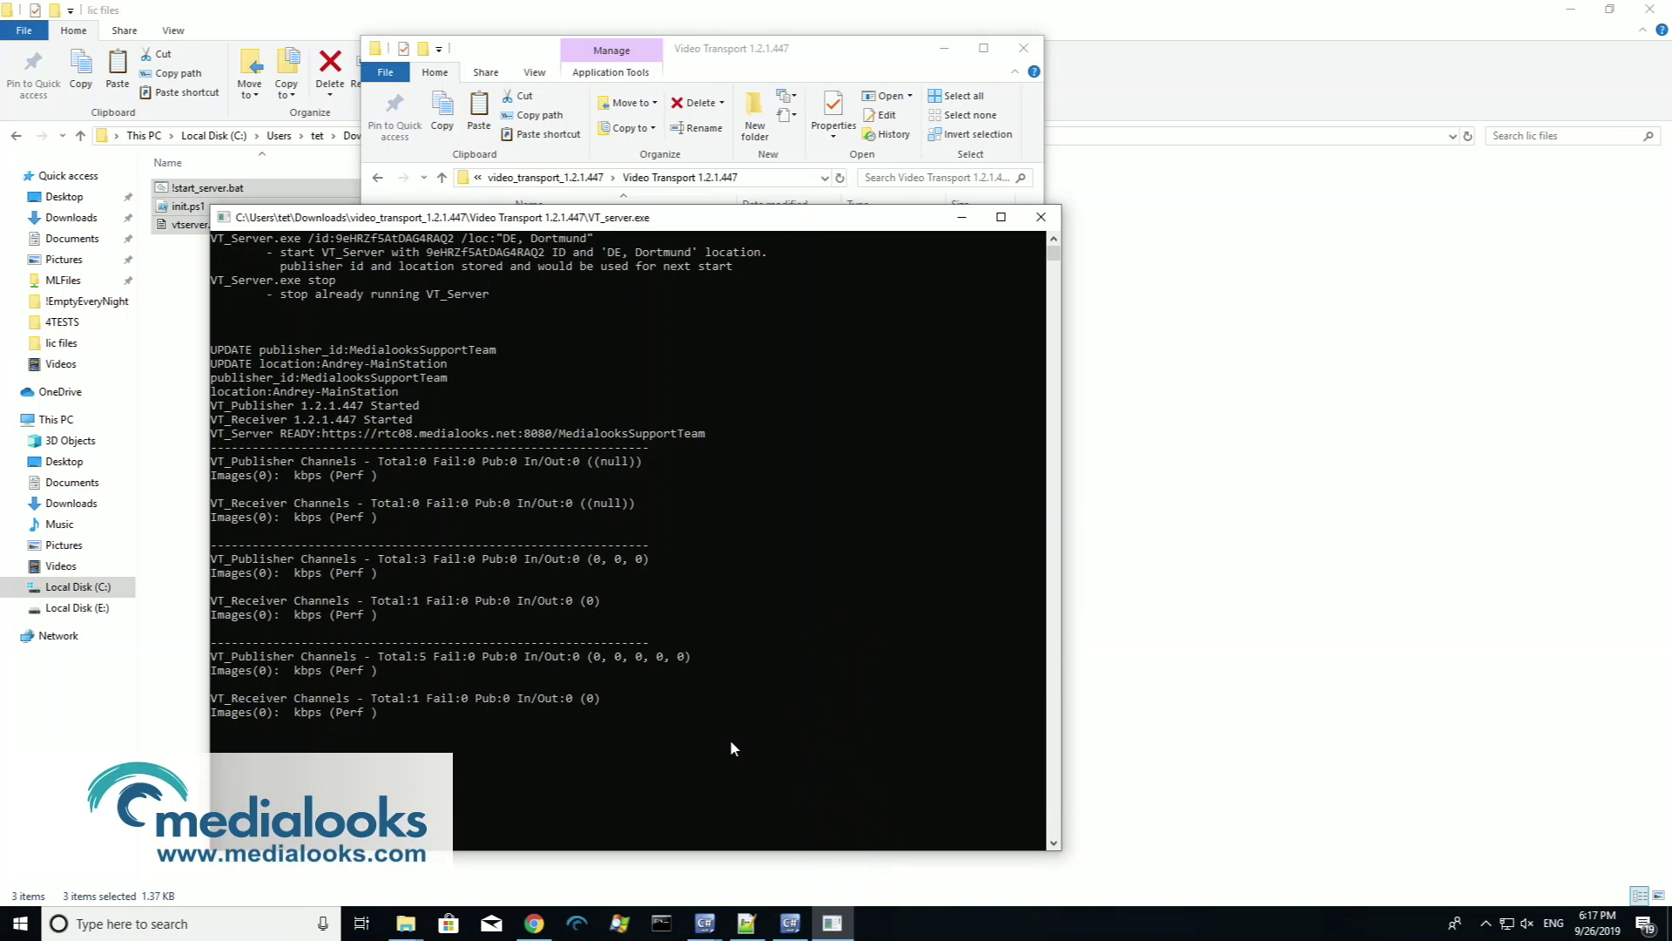
pyautogui.click(534, 924)
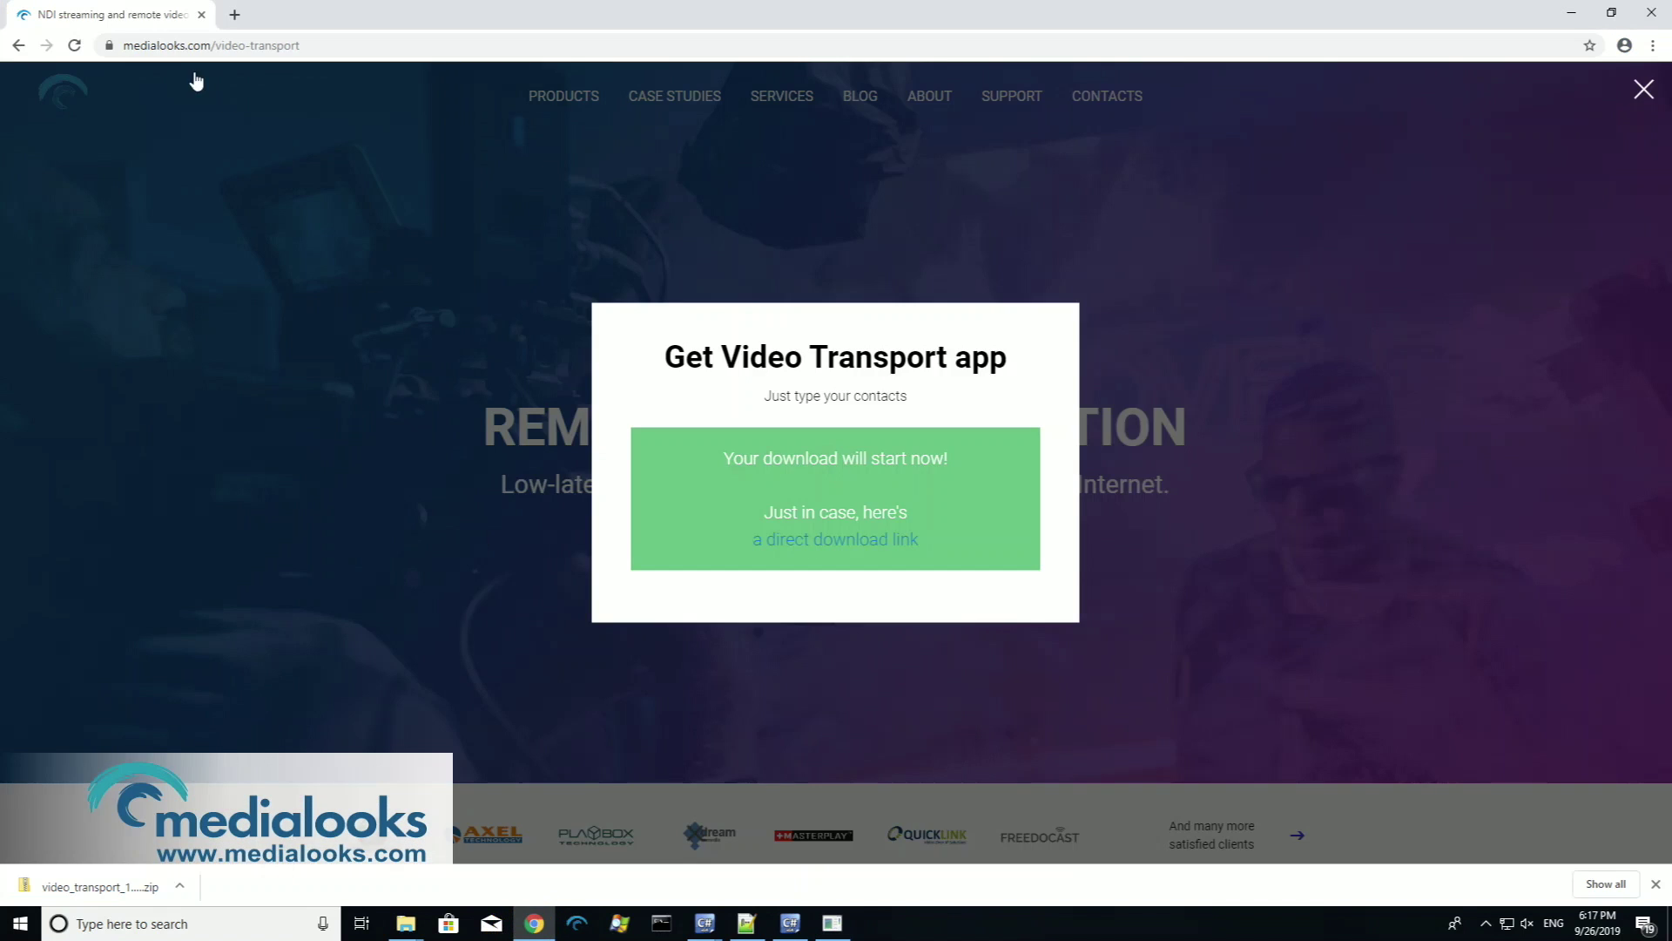
# - Load the VT Server Admin Panel and expand the stream lists of both stations
pyautogui.click(234, 16)
pyautogui.write('rtc0')
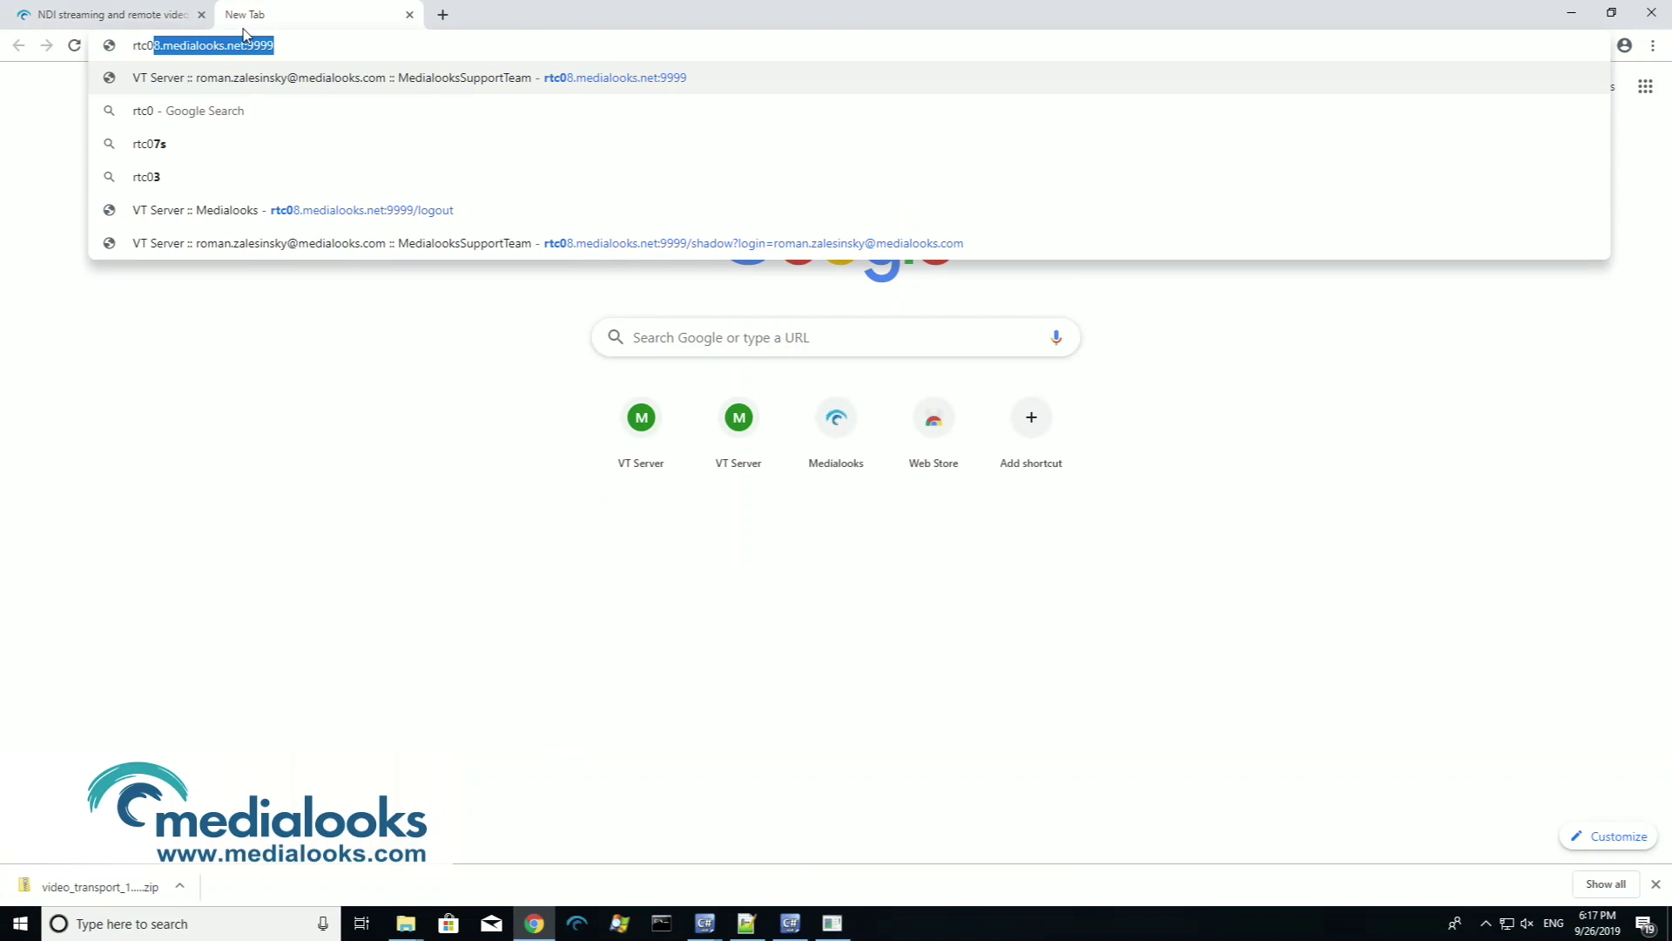
pyautogui.press('Return')
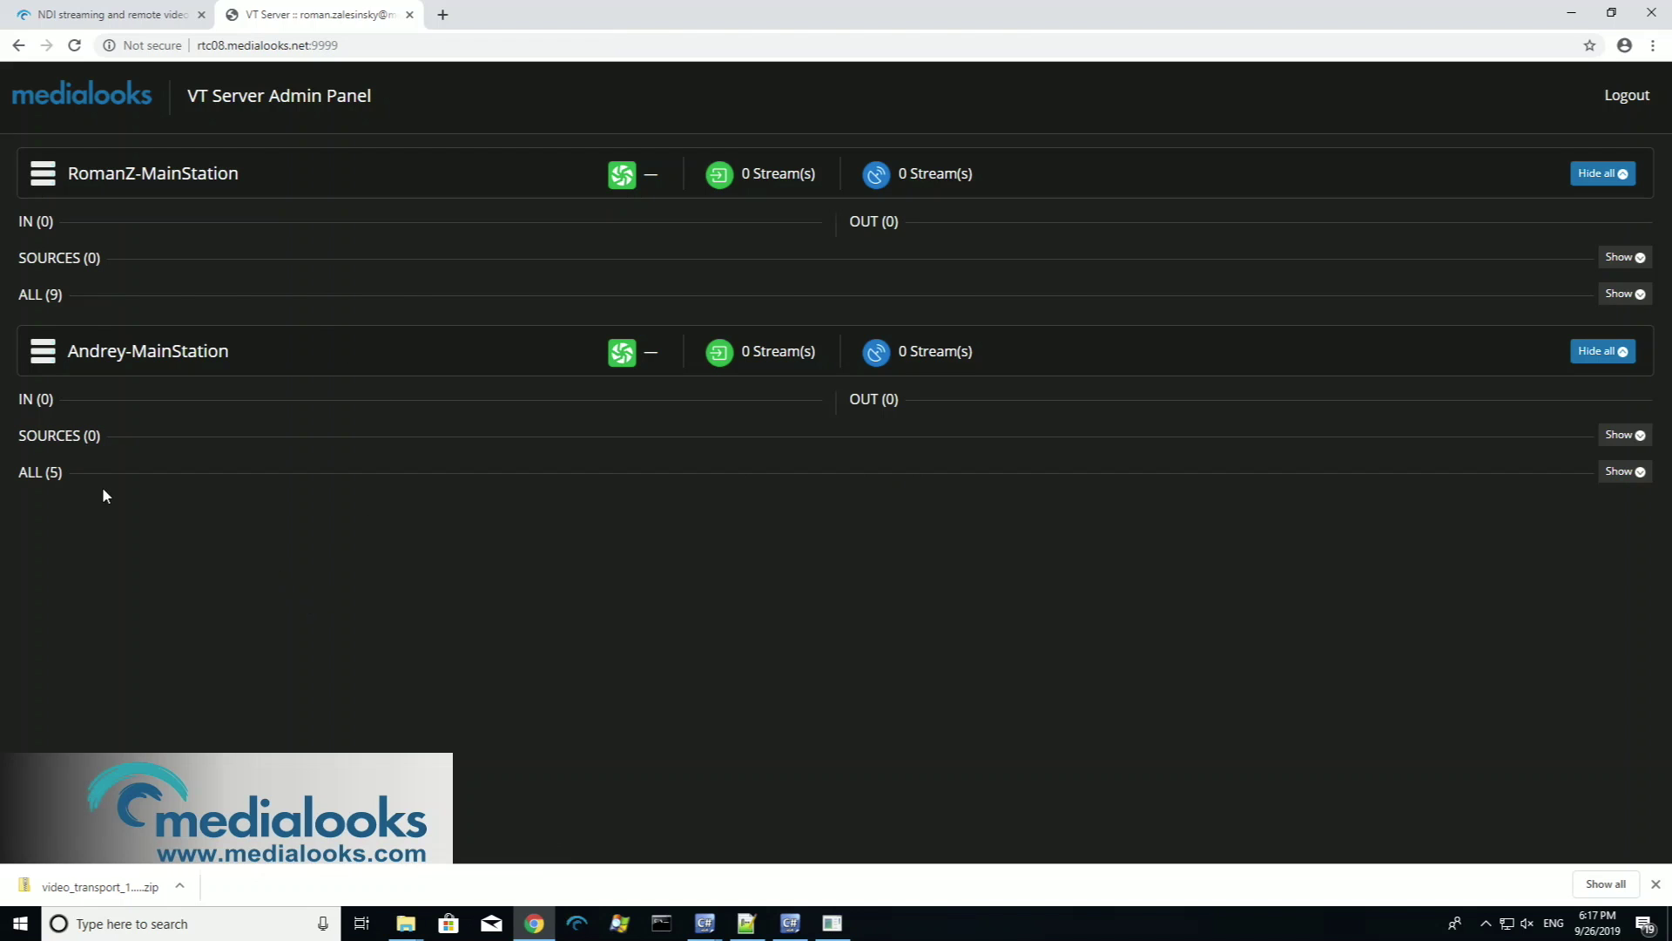
pyautogui.click(46, 481)
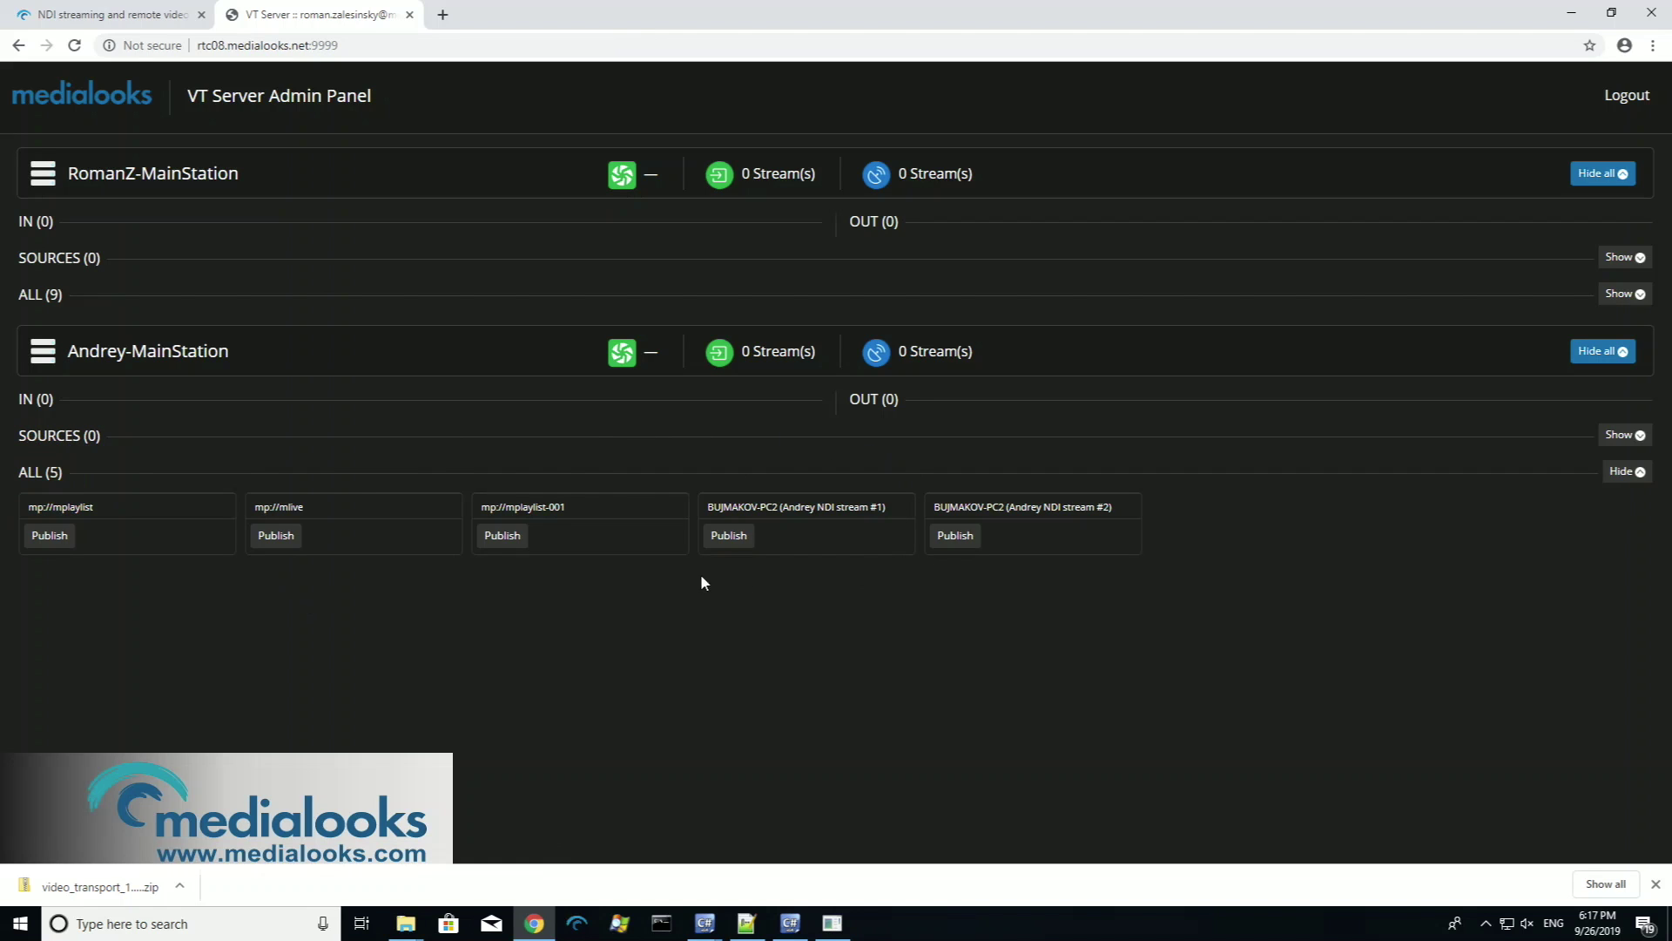
pyautogui.click(46, 300)
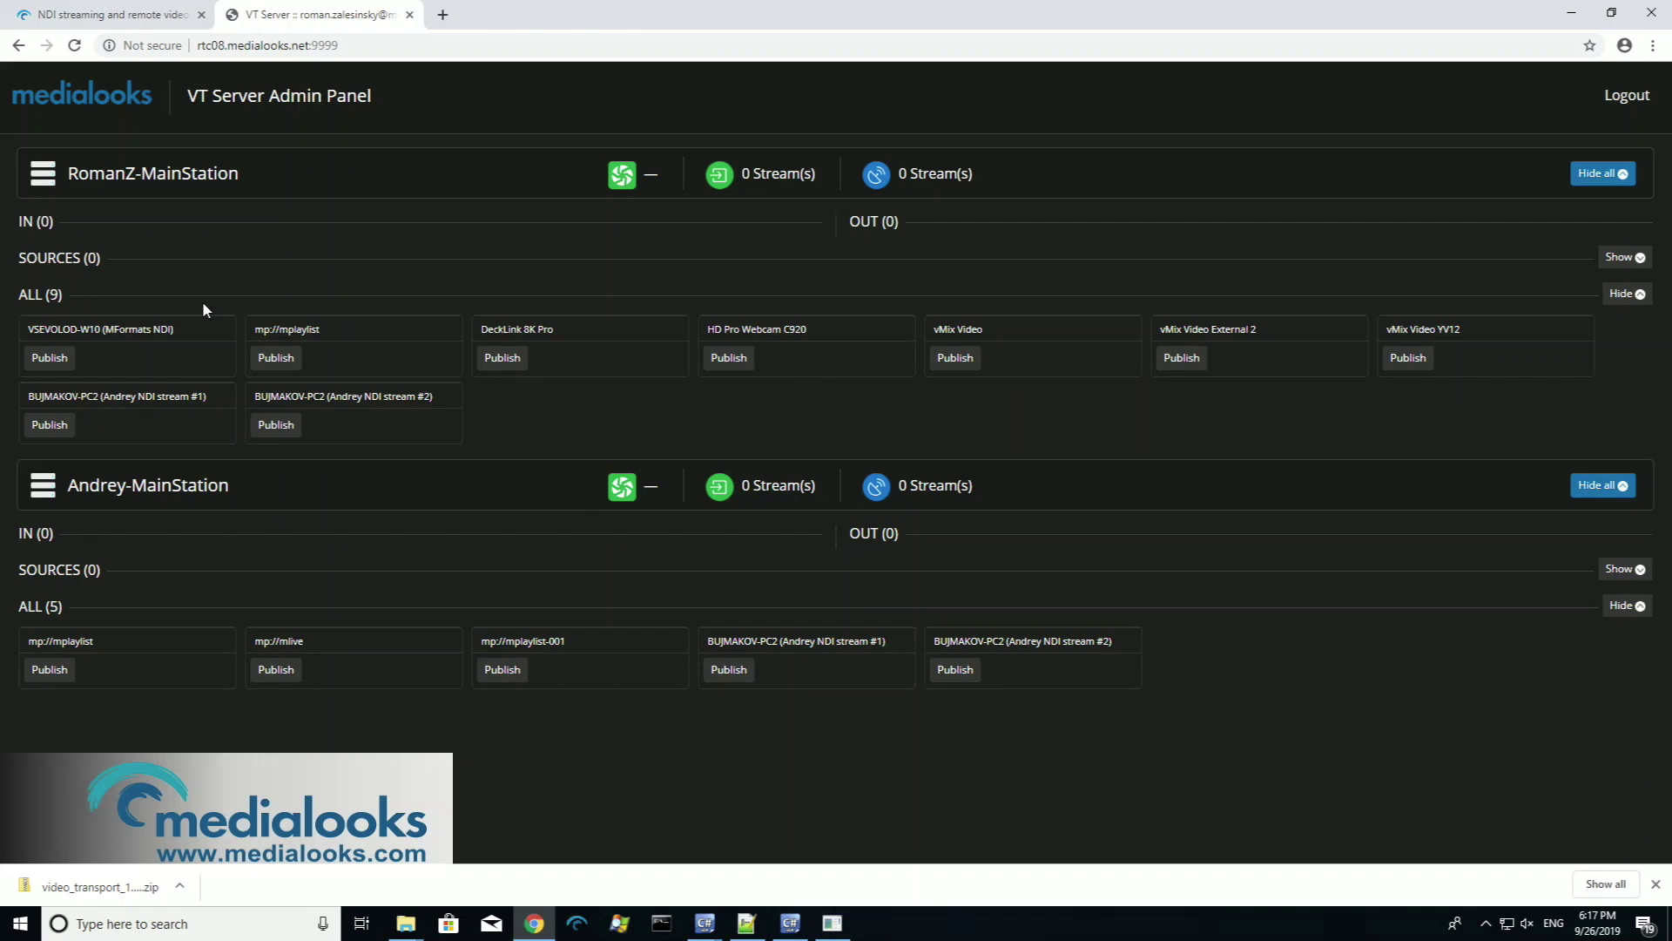
pyautogui.moveTo(220, 484); pyautogui.dragTo(64, 483)
pyautogui.moveTo(251, 173); pyautogui.dragTo(70, 183)
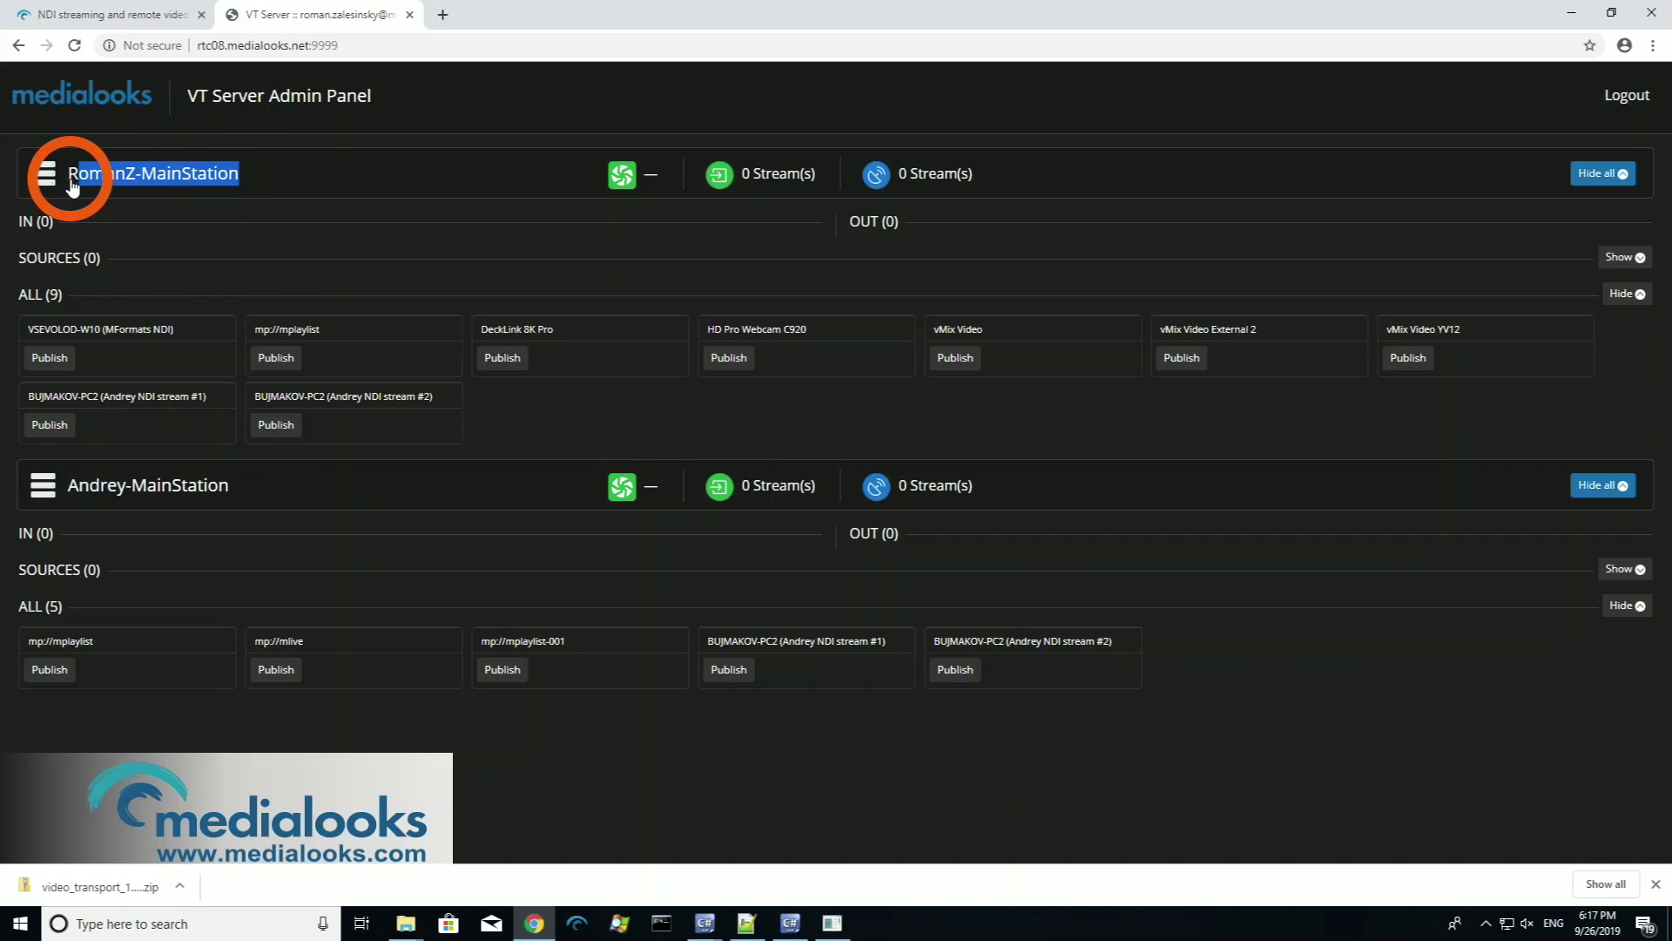
pyautogui.click(289, 174)
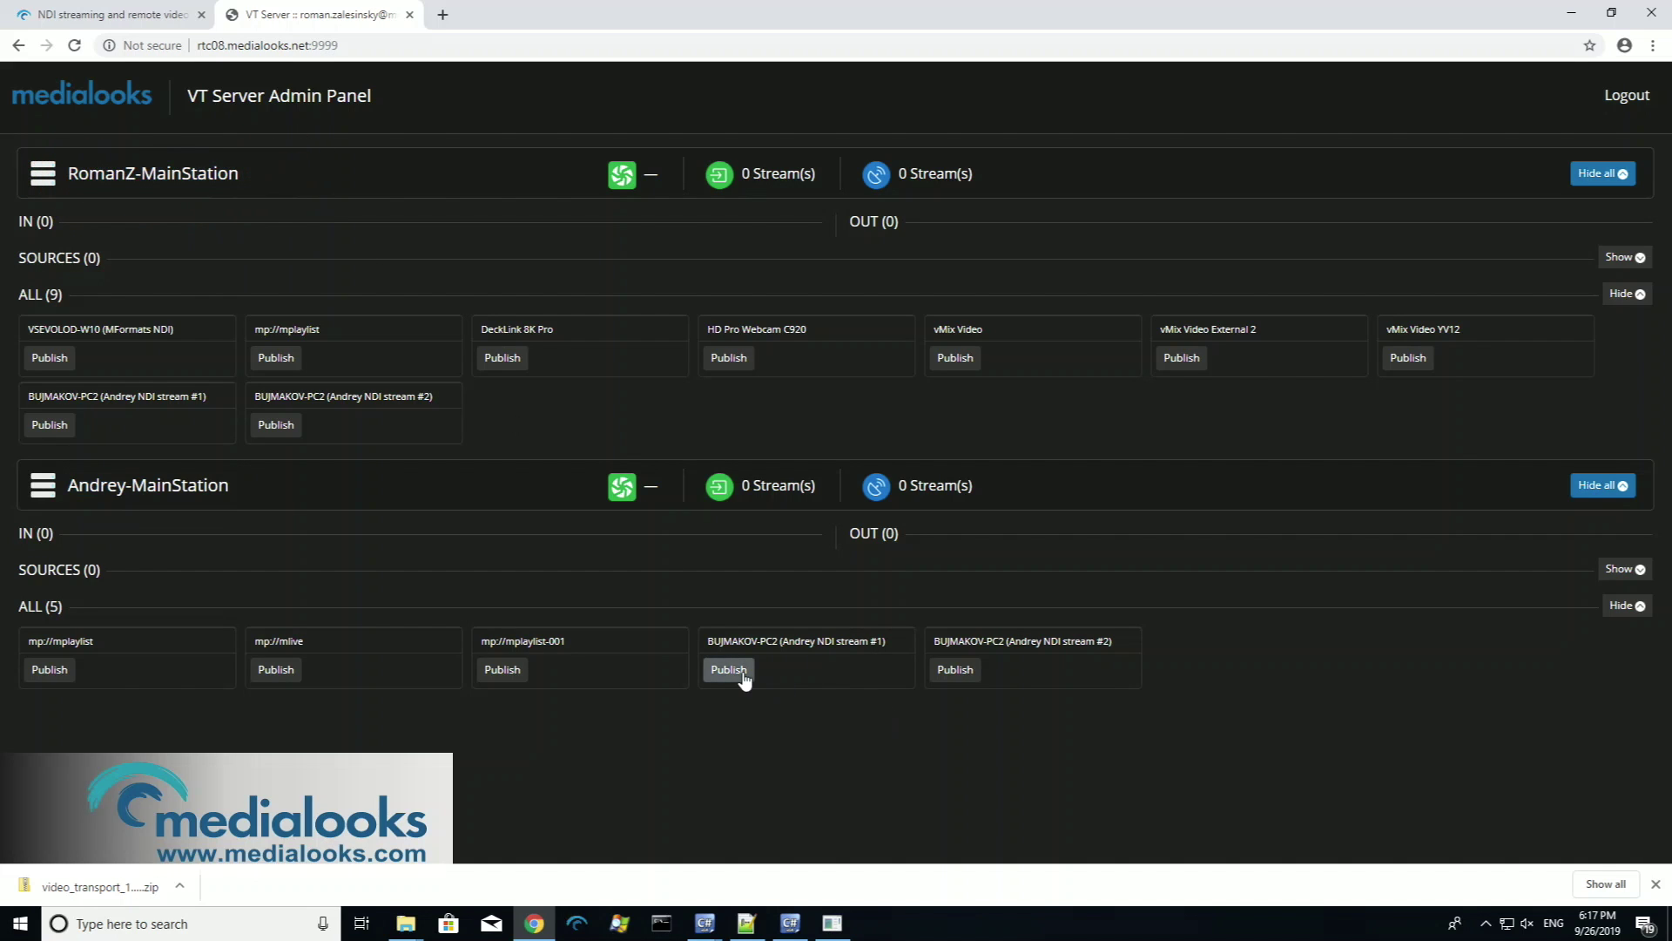
# - Publish Andrey NDI stream #1 on BUJMAKOV-PC2 and reveal its source preview
pyautogui.click(742, 673)
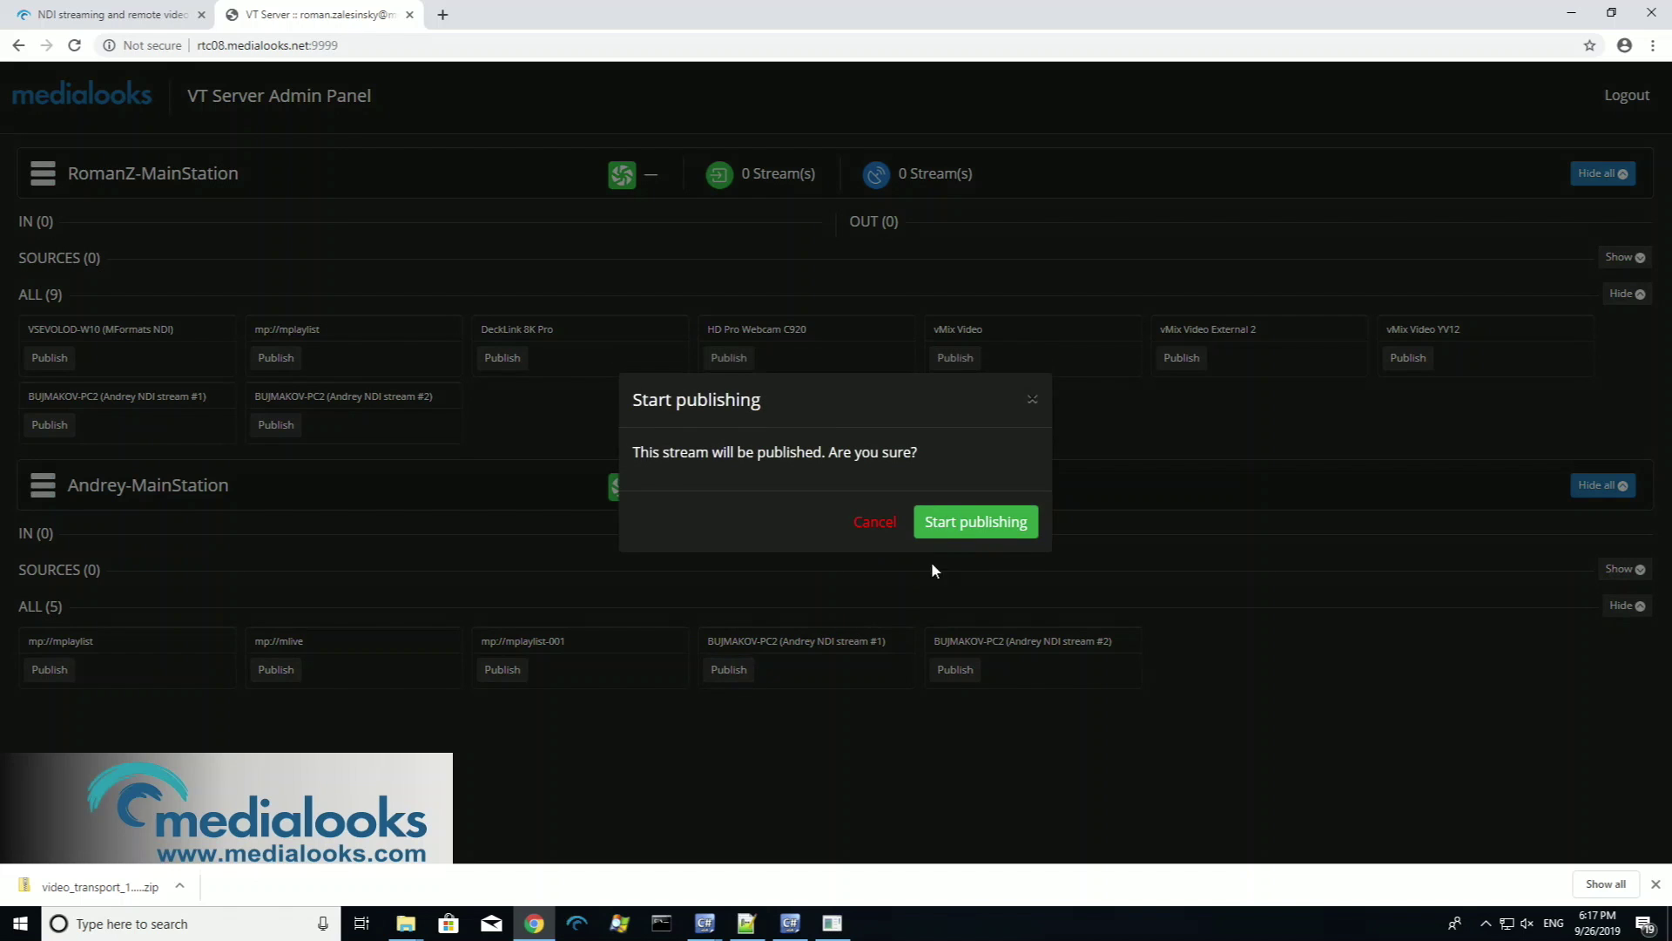
pyautogui.click(970, 529)
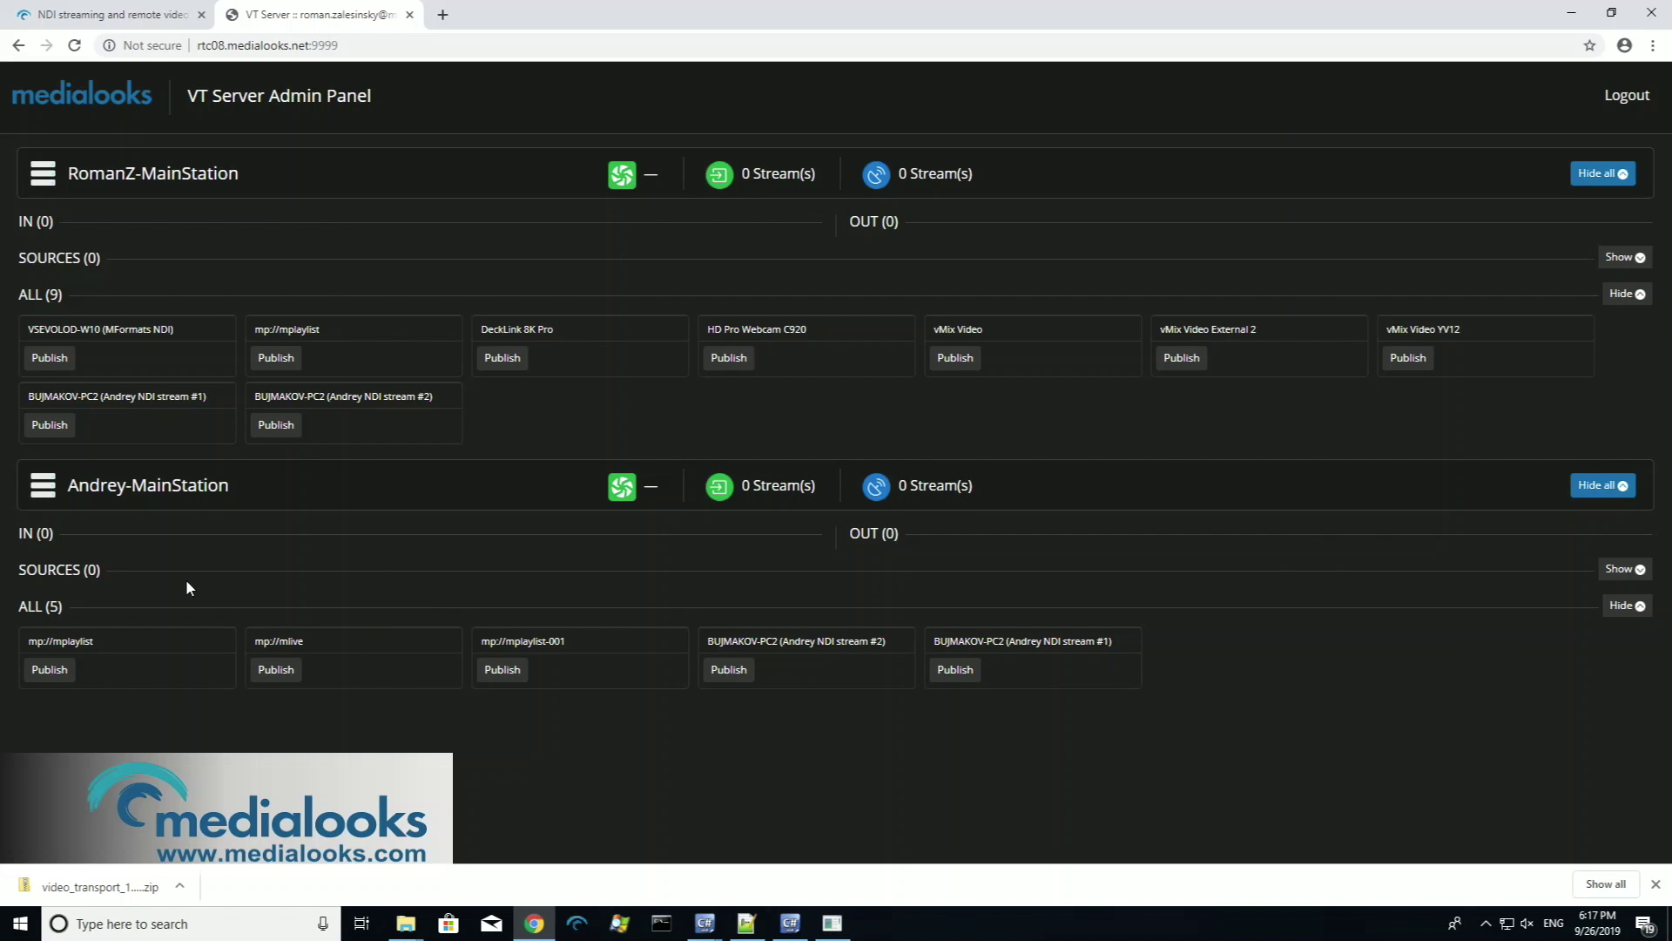
pyautogui.click(89, 571)
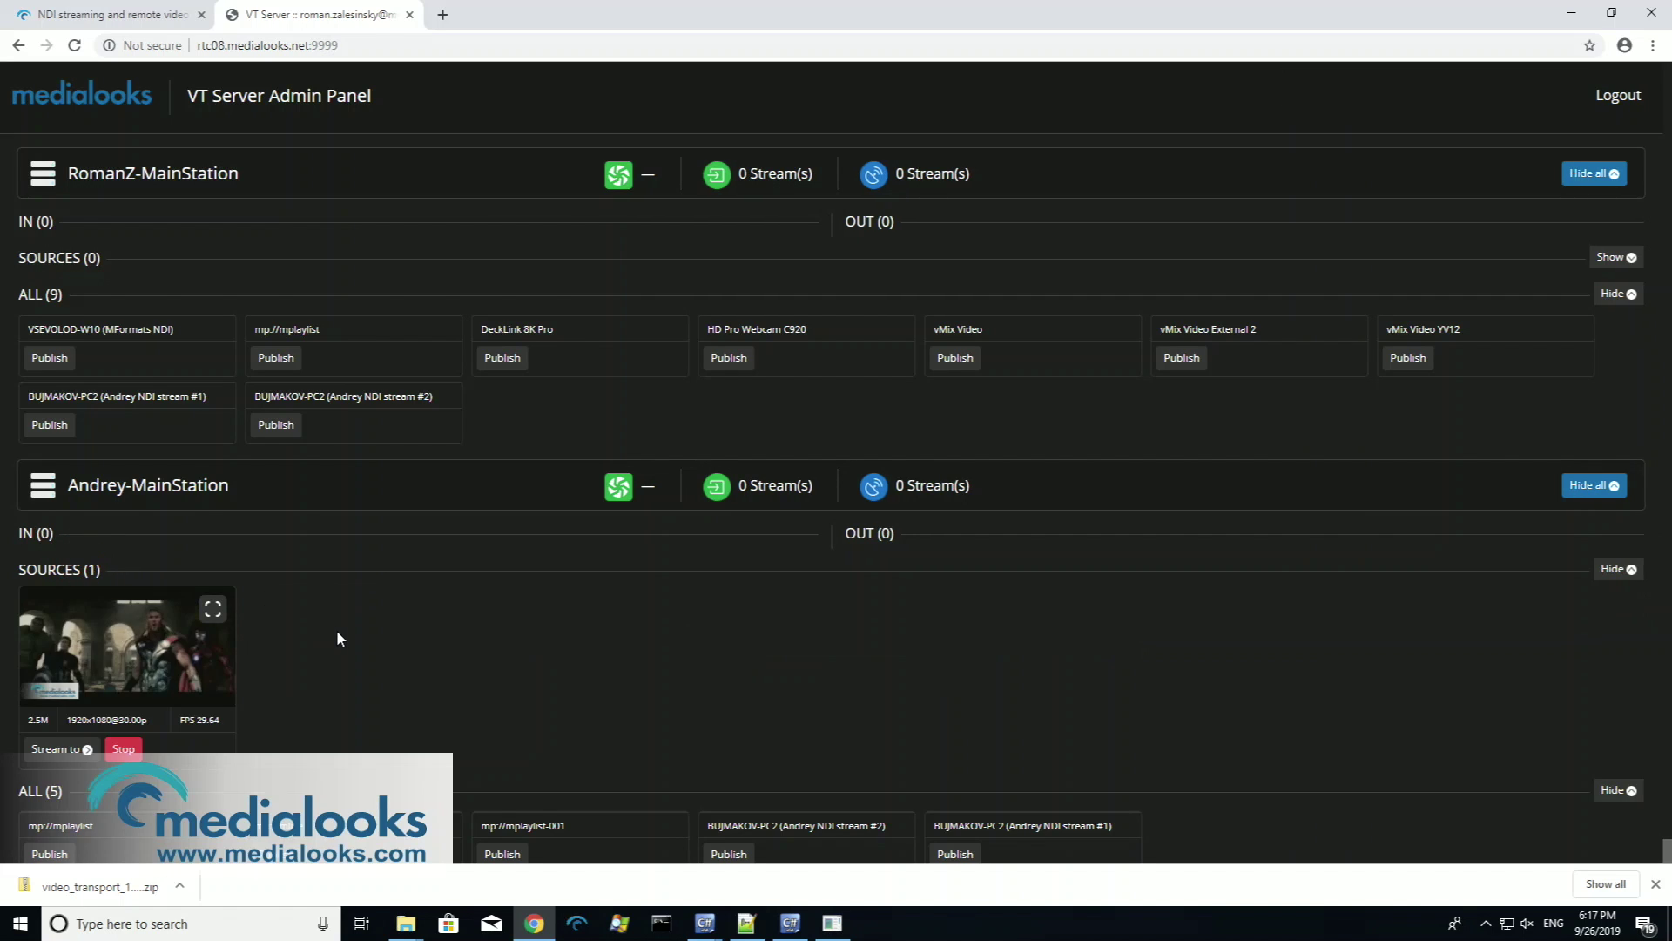
# - Stream Andrey-MainStation's published source to RomanZ-MainStation, keeping the 2.5M bitrate
pyautogui.click(59, 749)
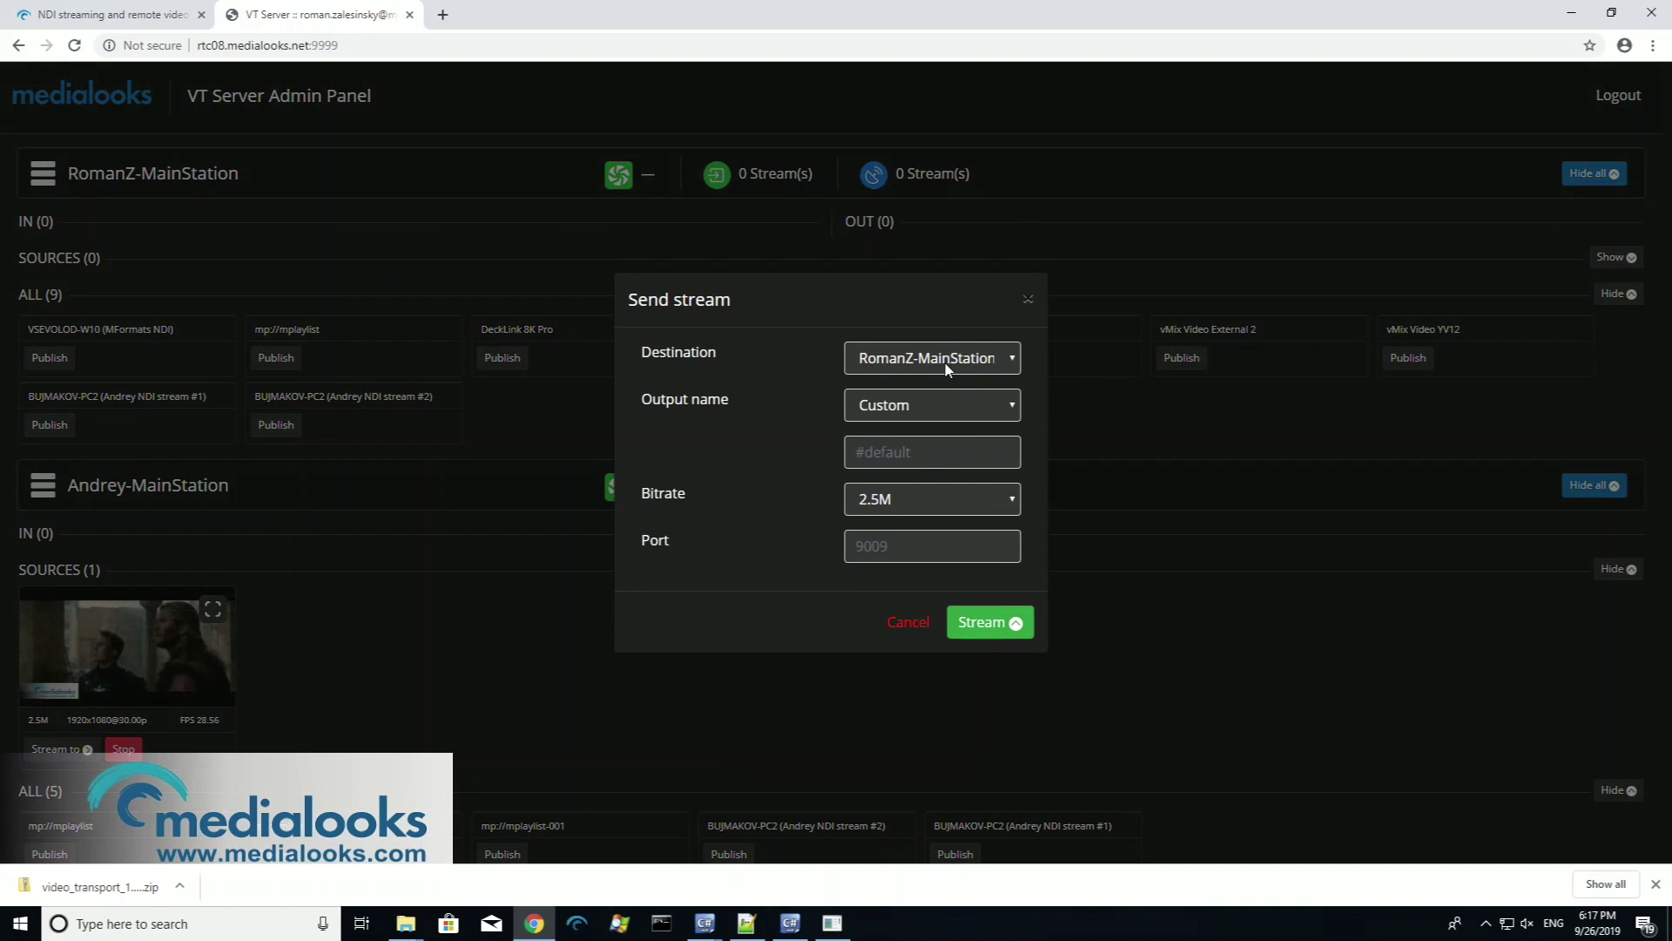
pyautogui.click(915, 506)
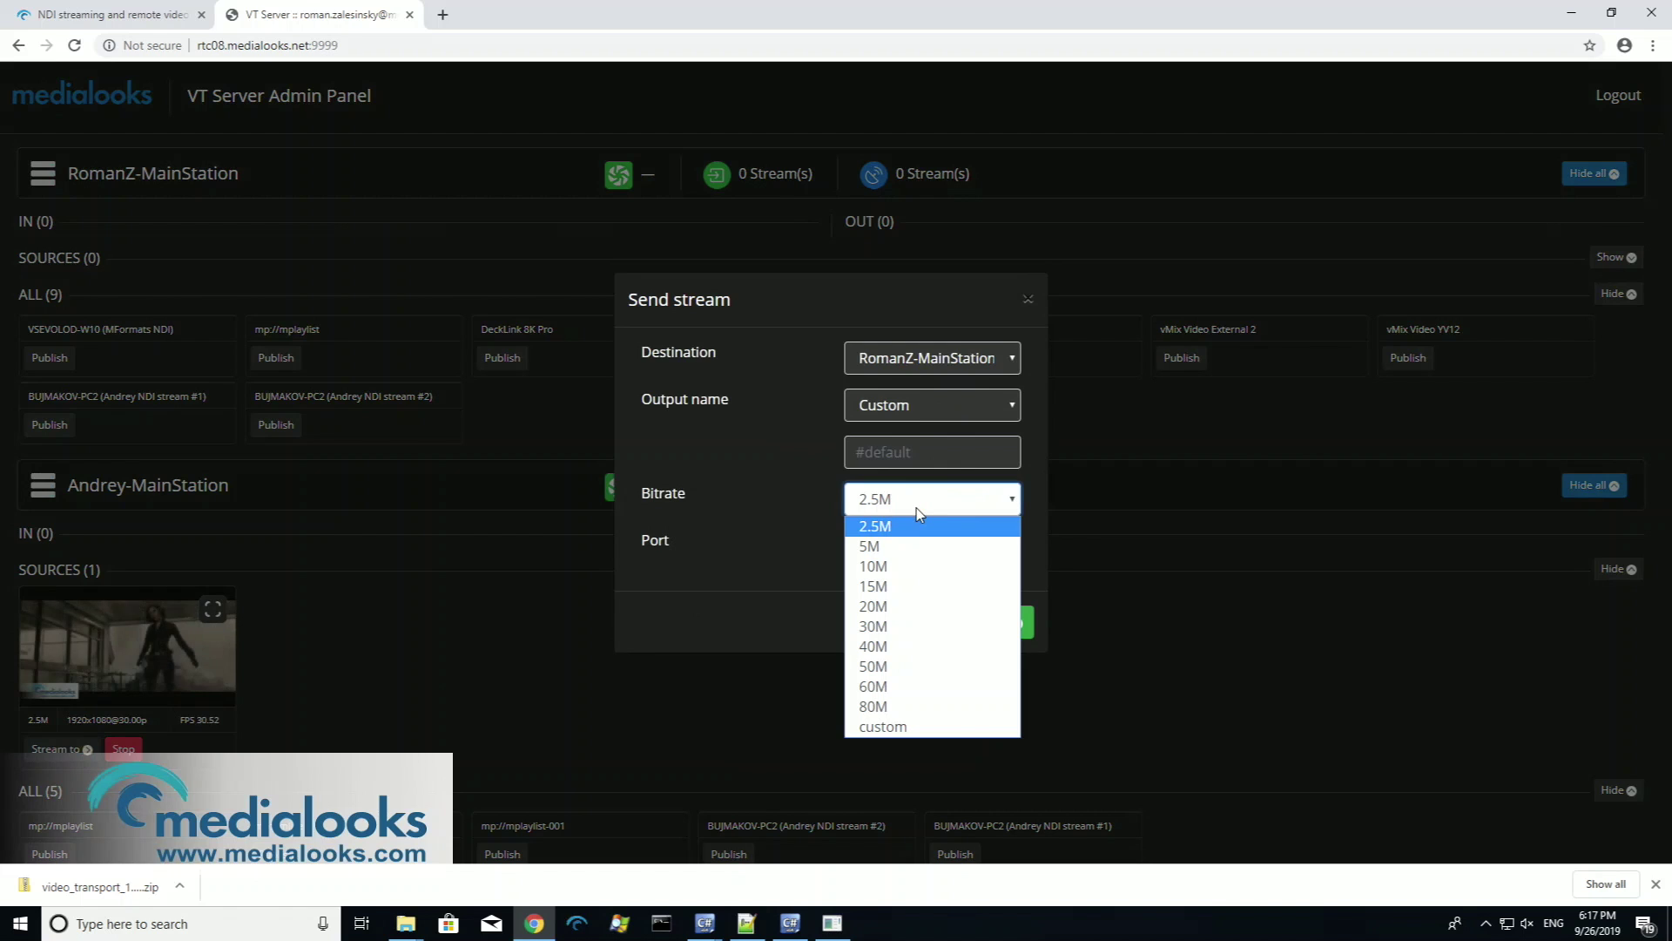
pyautogui.click(916, 508)
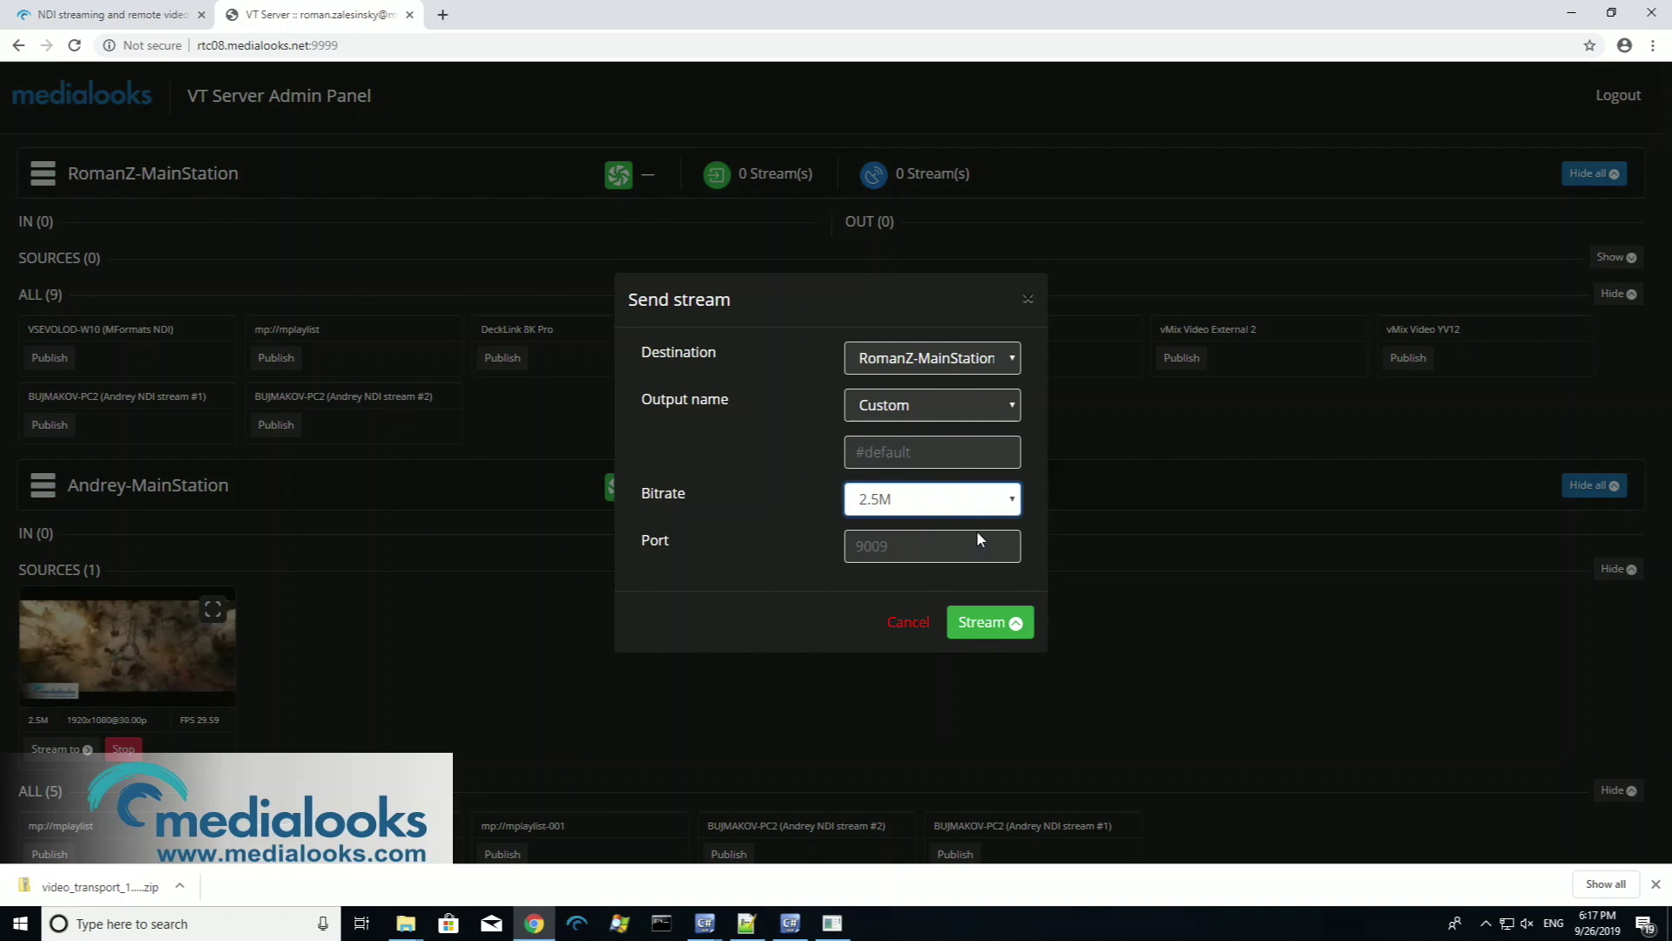
pyautogui.click(1004, 626)
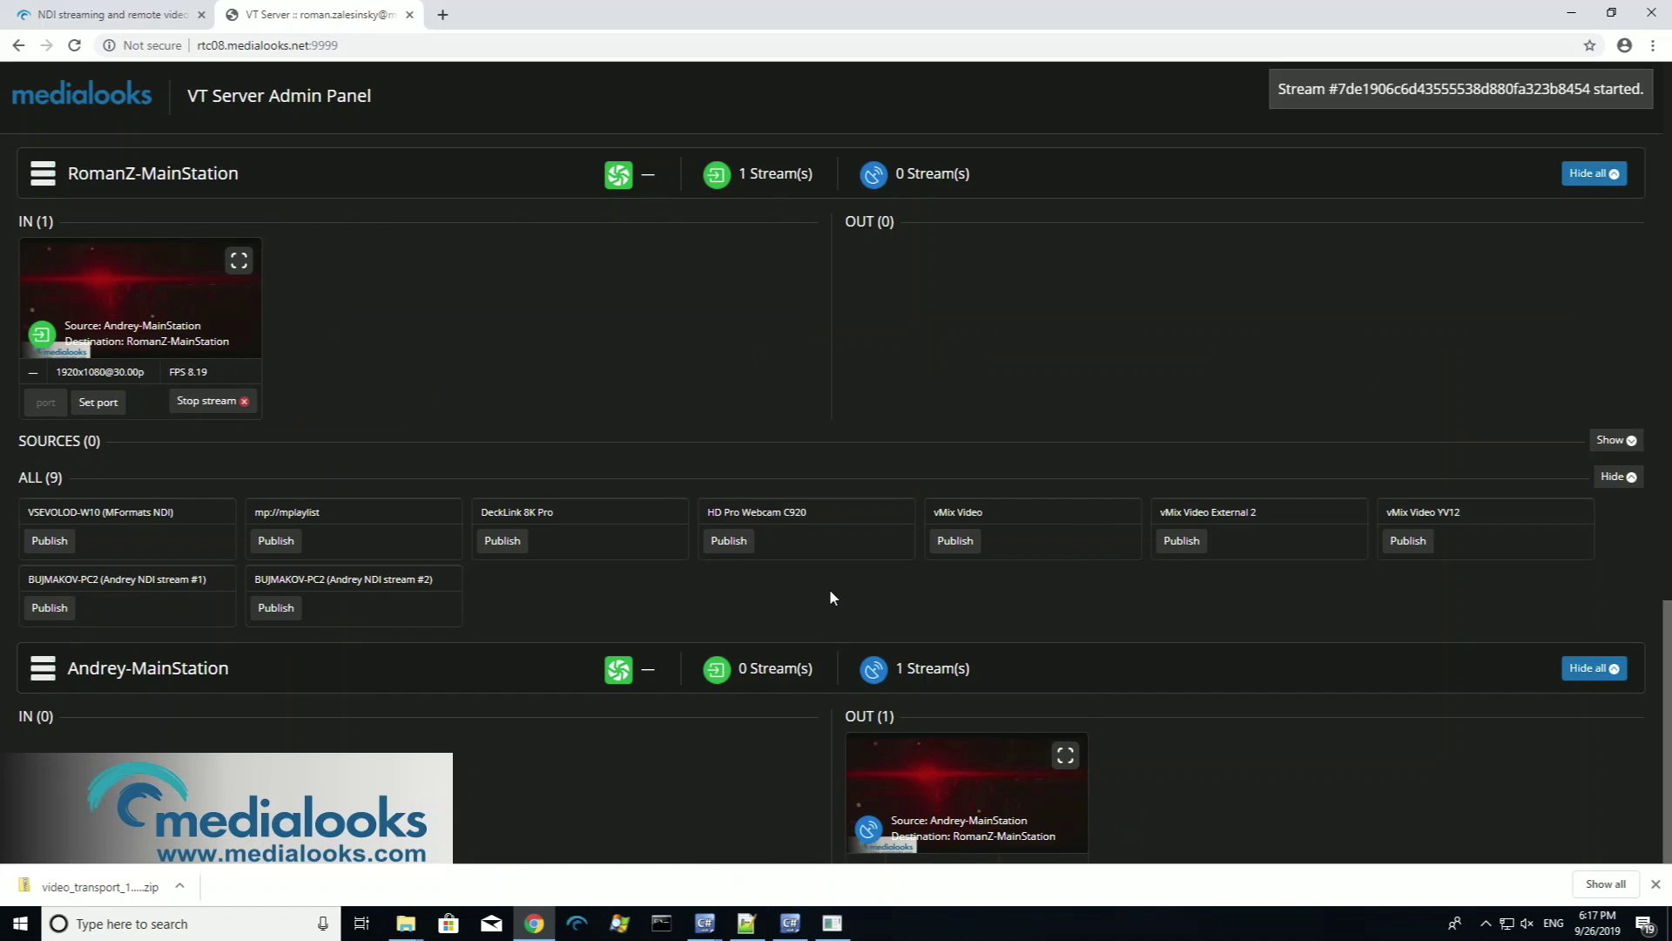
pyautogui.scroll(-2, 830, 588)
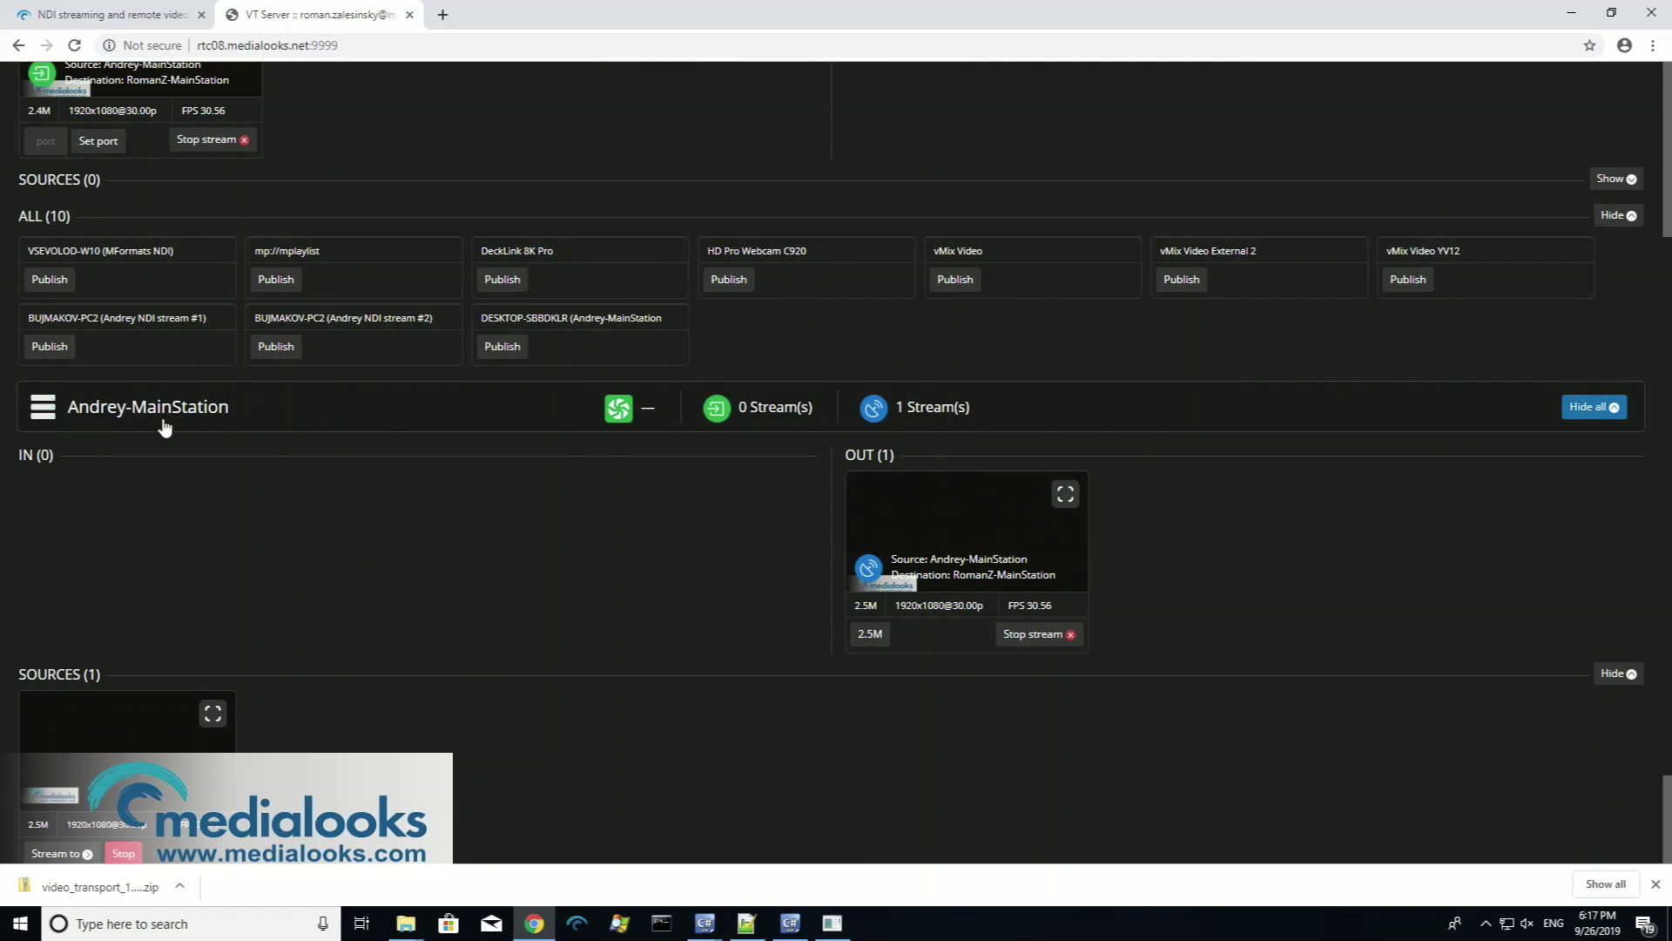
pyautogui.scroll(-2, 318, 634)
pyautogui.scroll(3, 317, 631)
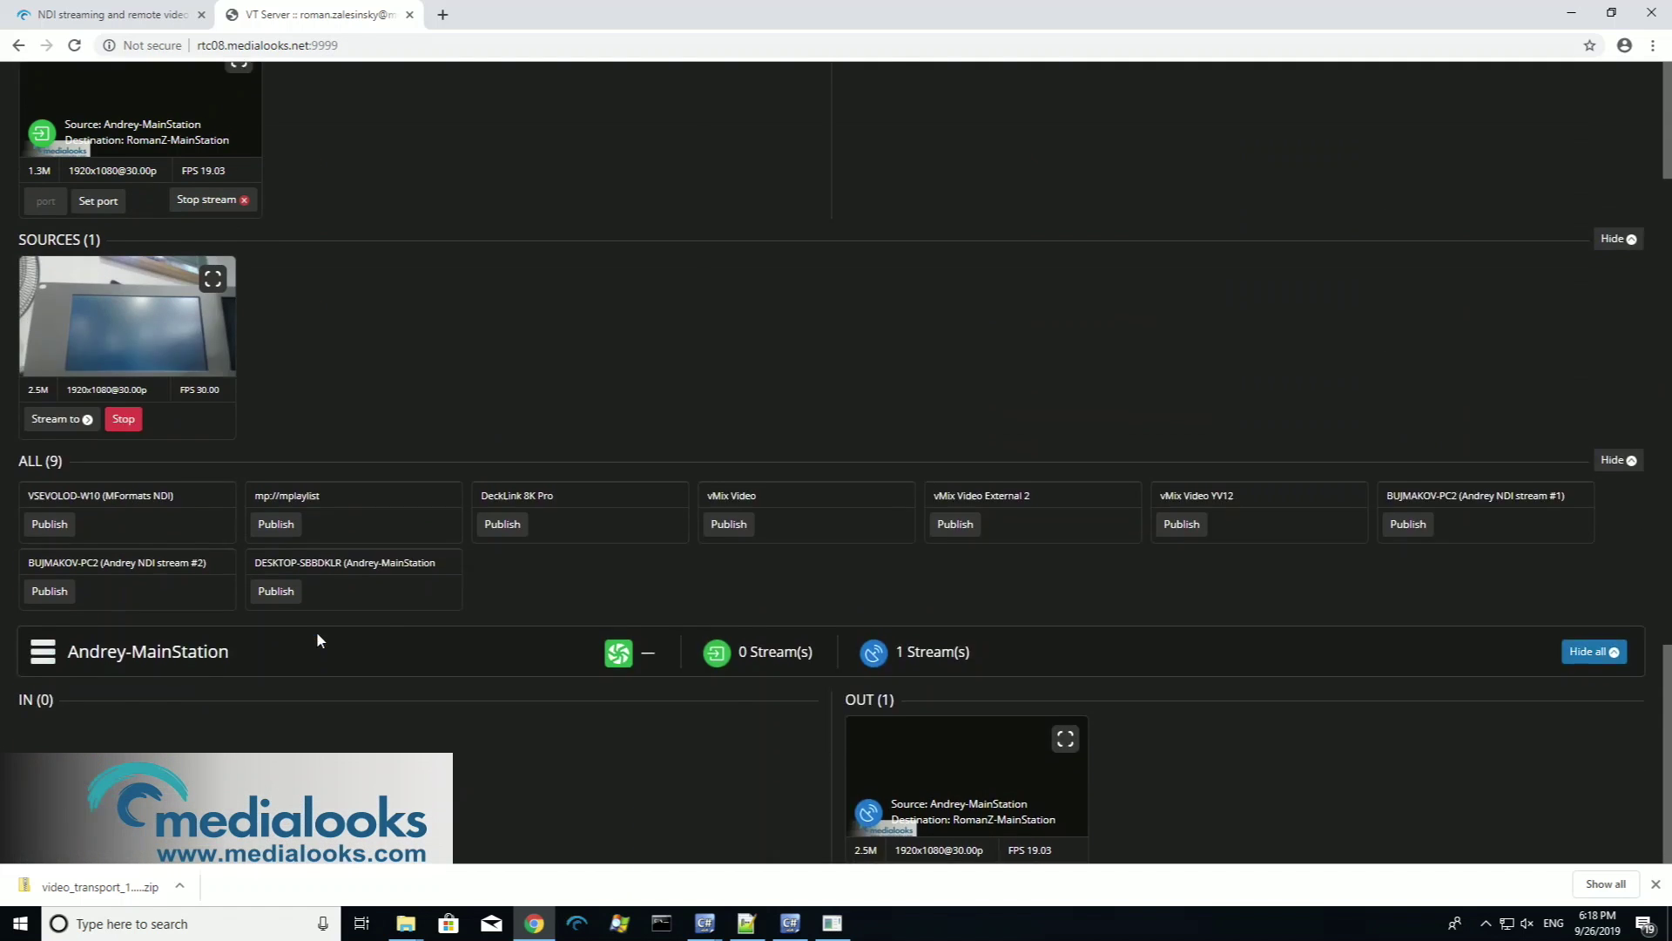
pyautogui.scroll(1, 95, 399)
pyautogui.scroll(-3, 210, 480)
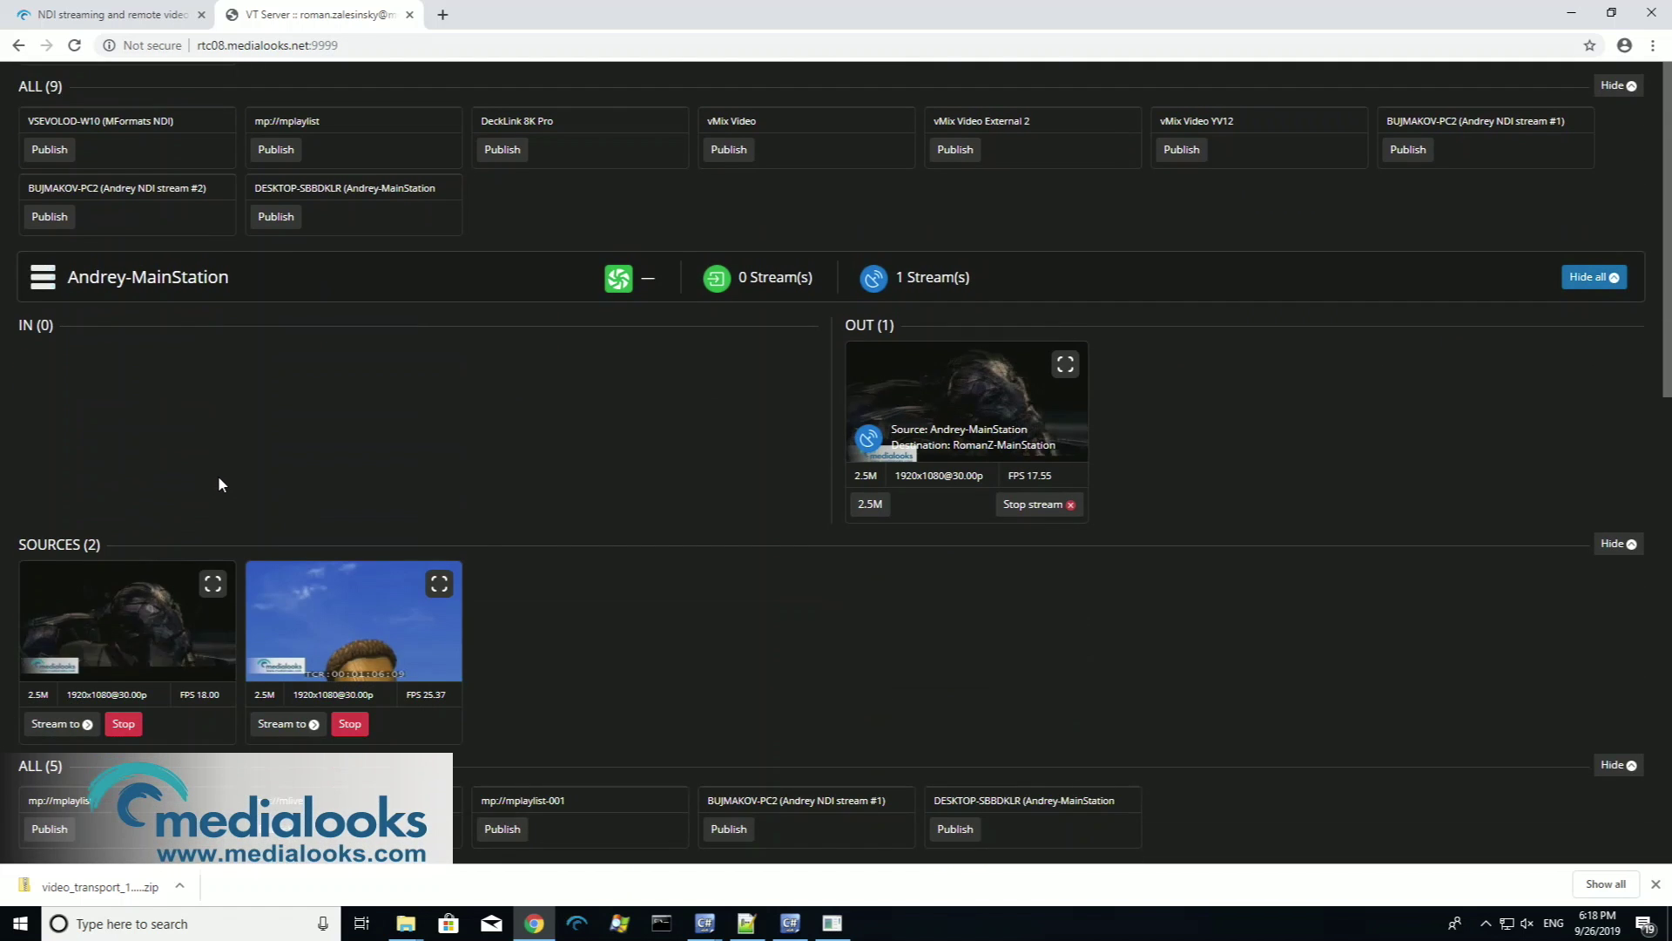
# - Stream the second source to RomanZ-MainStation with output DeckLink 8K Pro at 5M bitrate
pyautogui.click(303, 725)
pyautogui.click(951, 357)
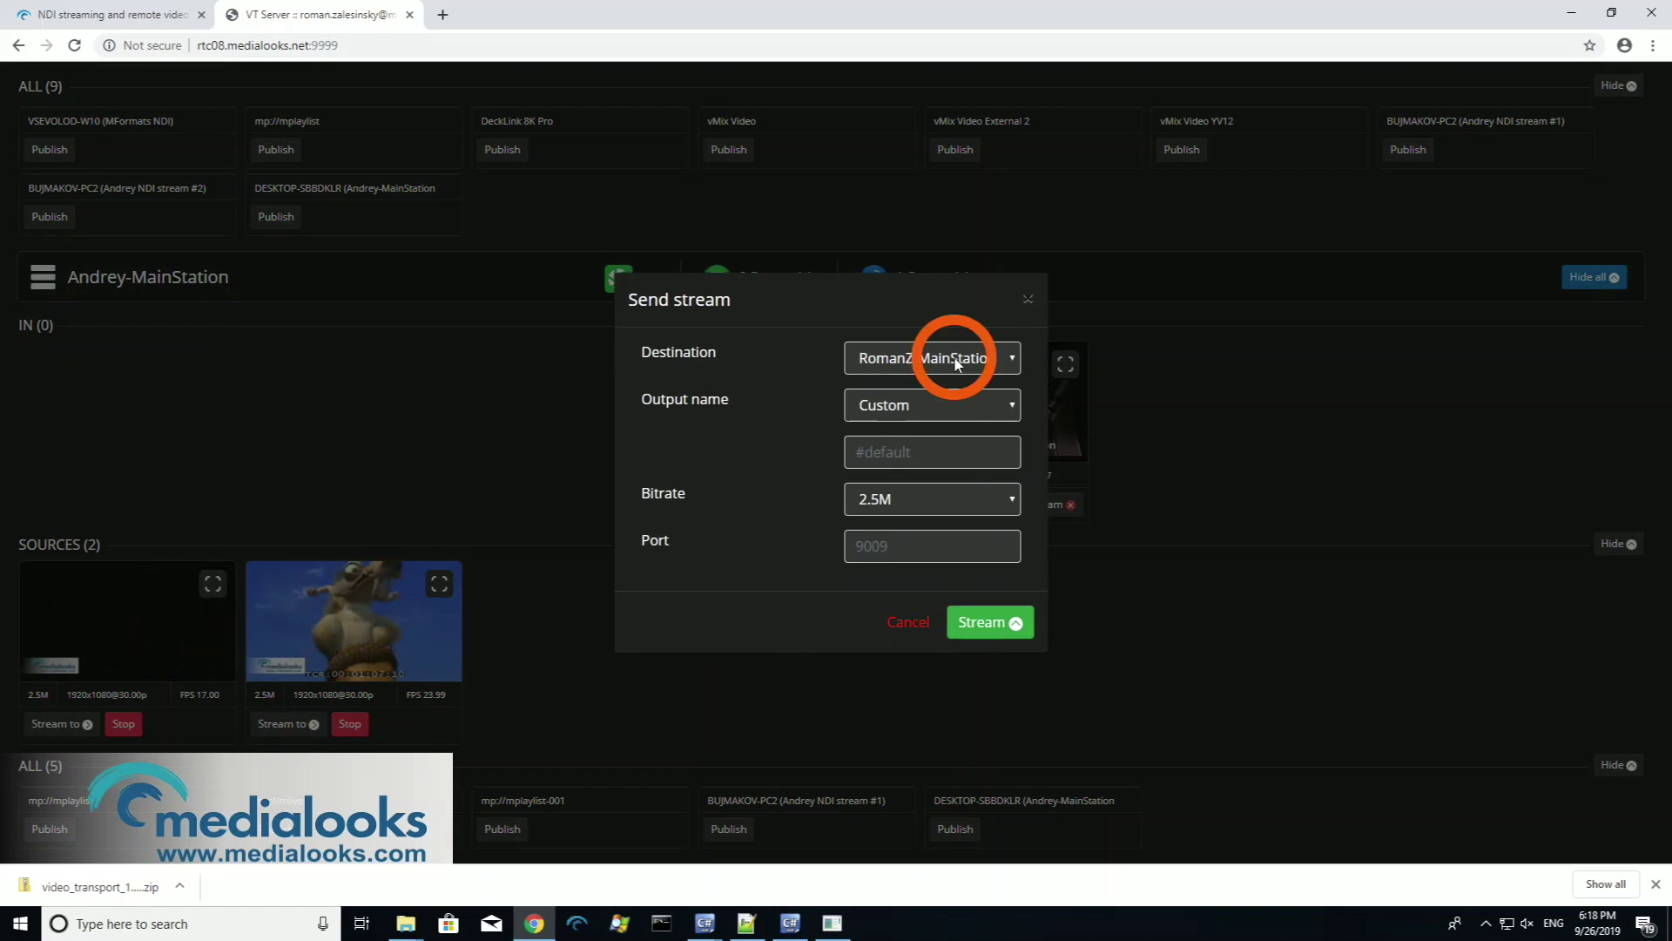
pyautogui.click(929, 391)
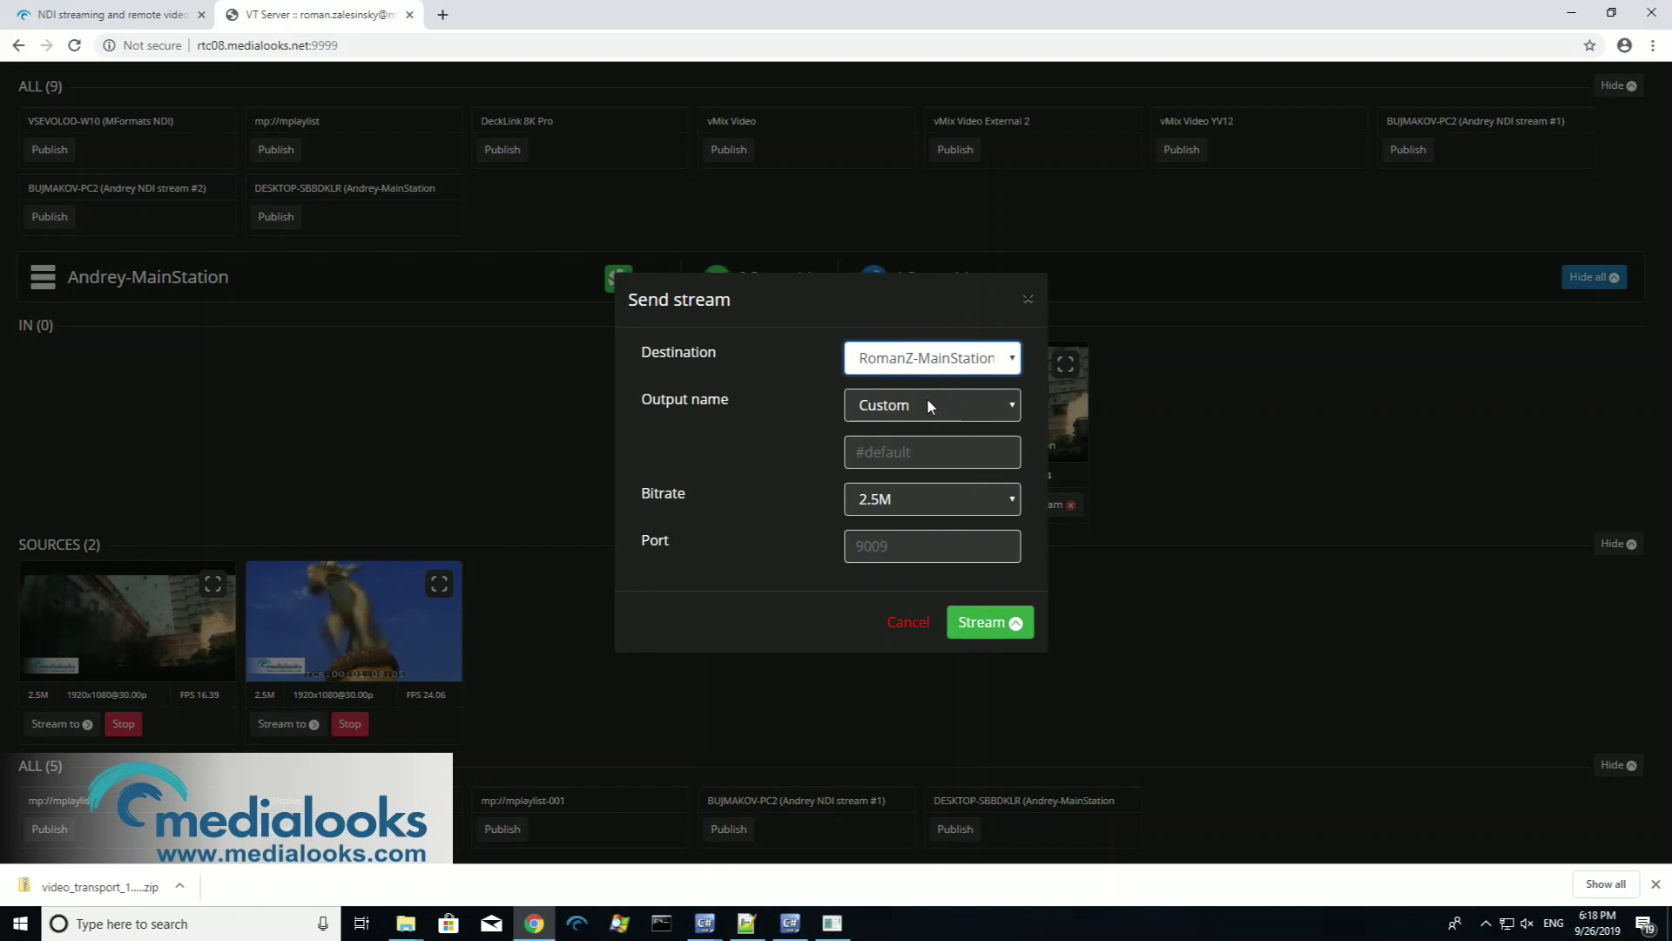
pyautogui.click(926, 398)
pyautogui.click(918, 454)
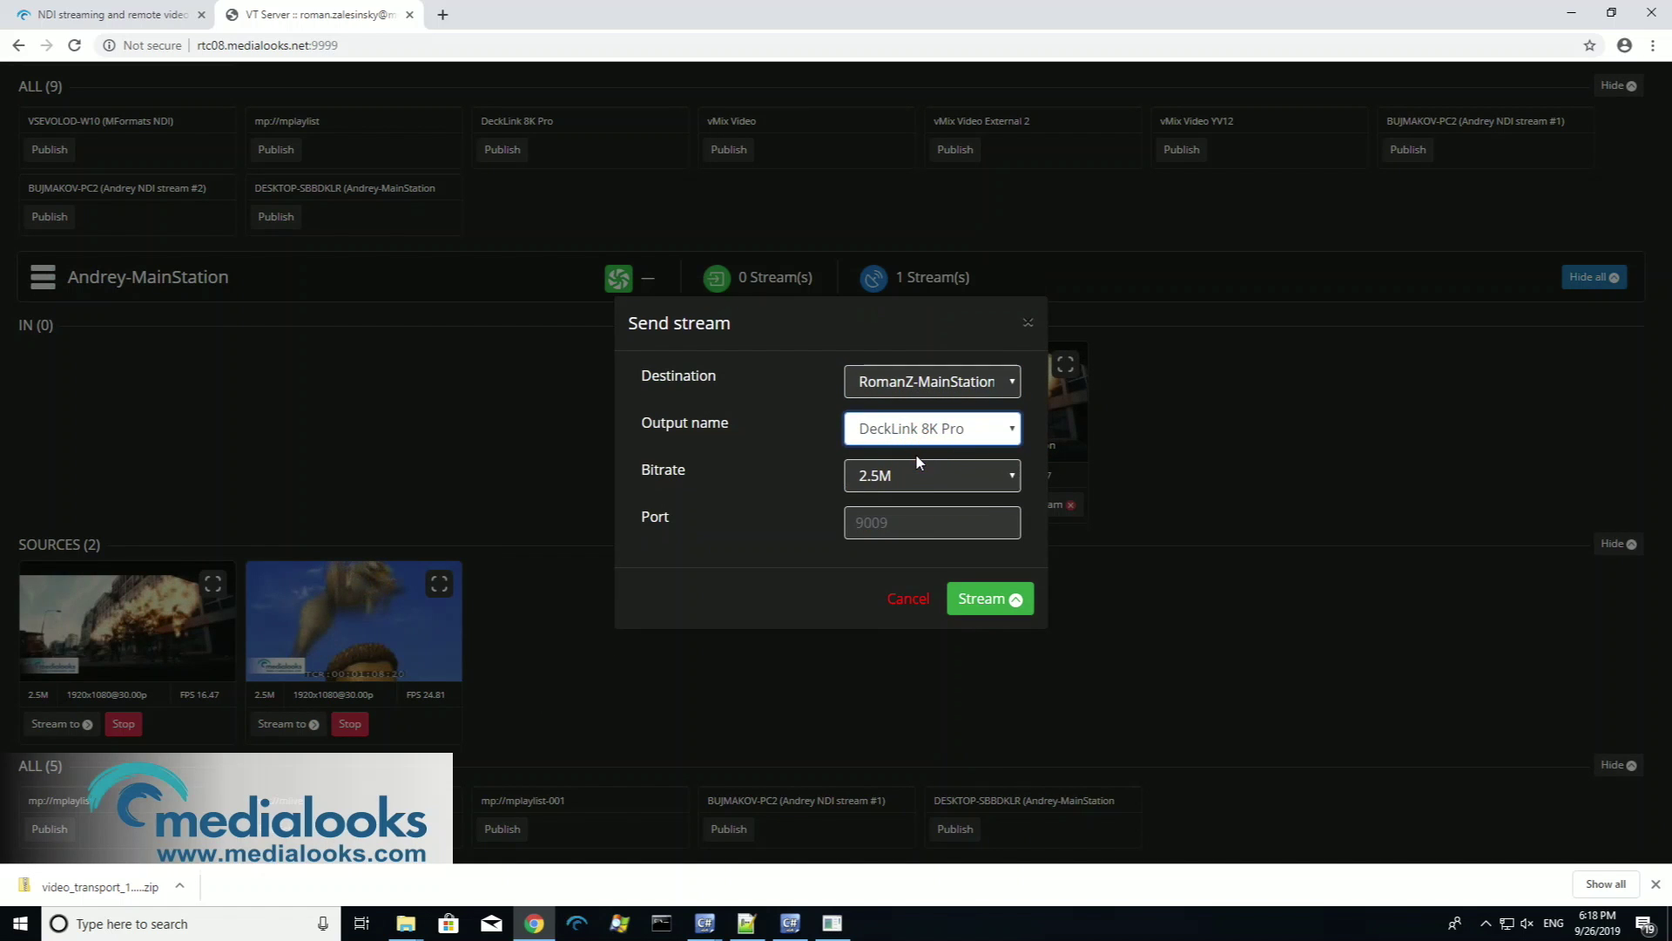
pyautogui.click(920, 477)
pyautogui.click(908, 520)
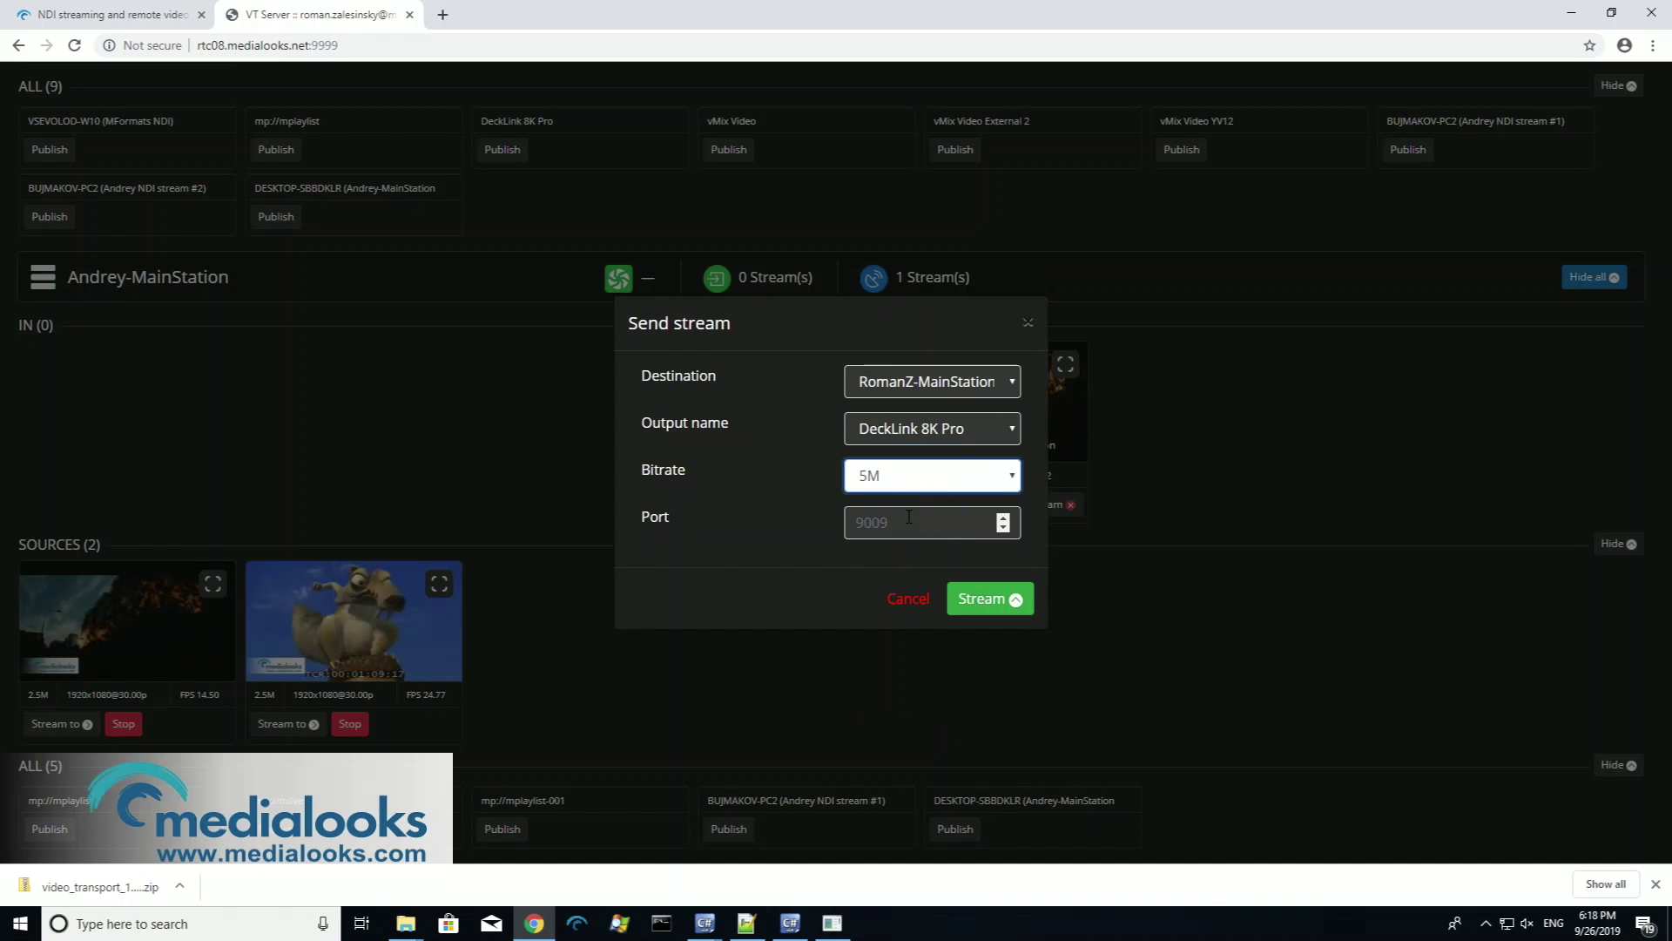
pyautogui.click(999, 612)
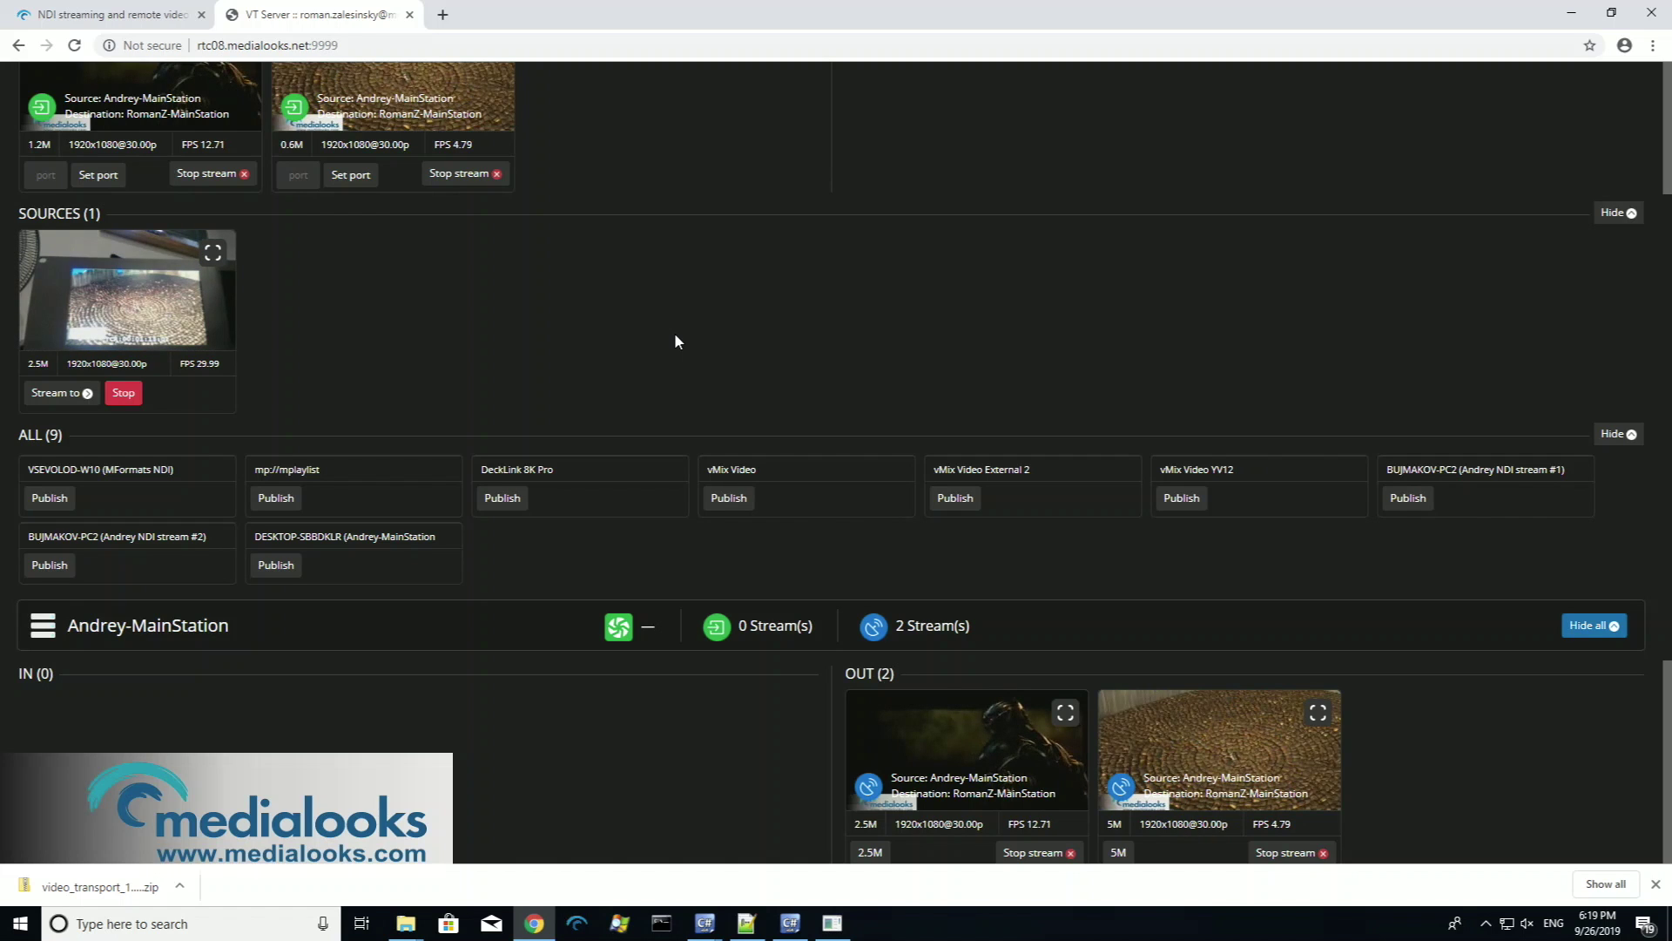
pyautogui.scroll(1, 674, 341)
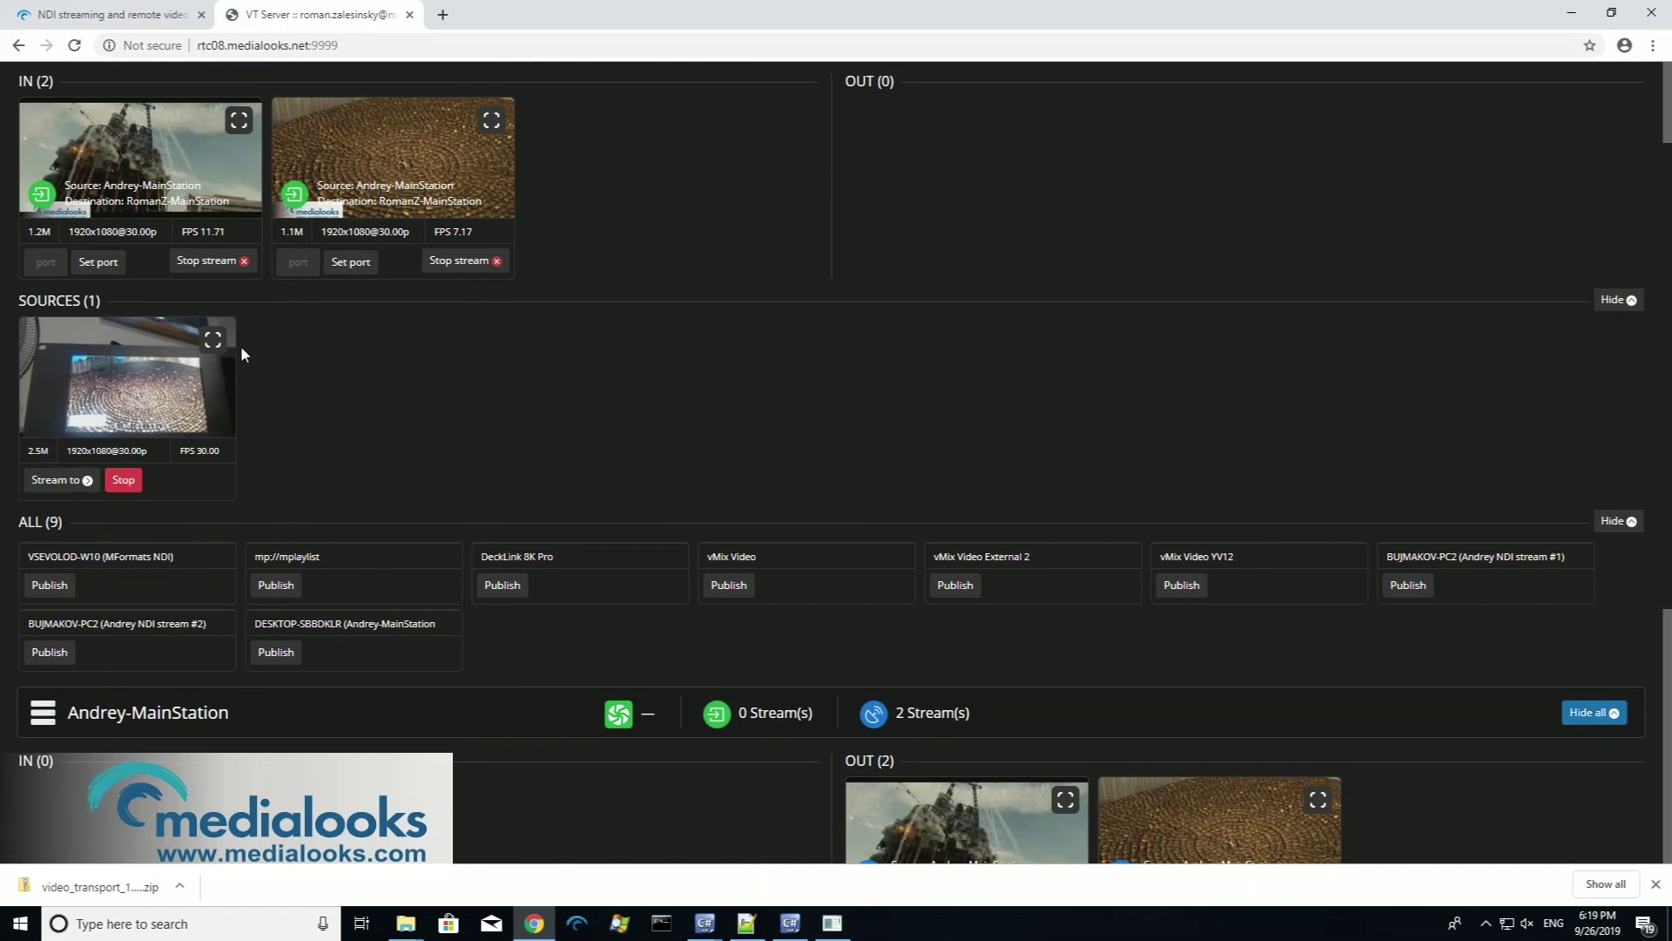
# - View a source preview fullscreen, then stop both incoming streams on RomanZ-MainStation
pyautogui.click(212, 342)
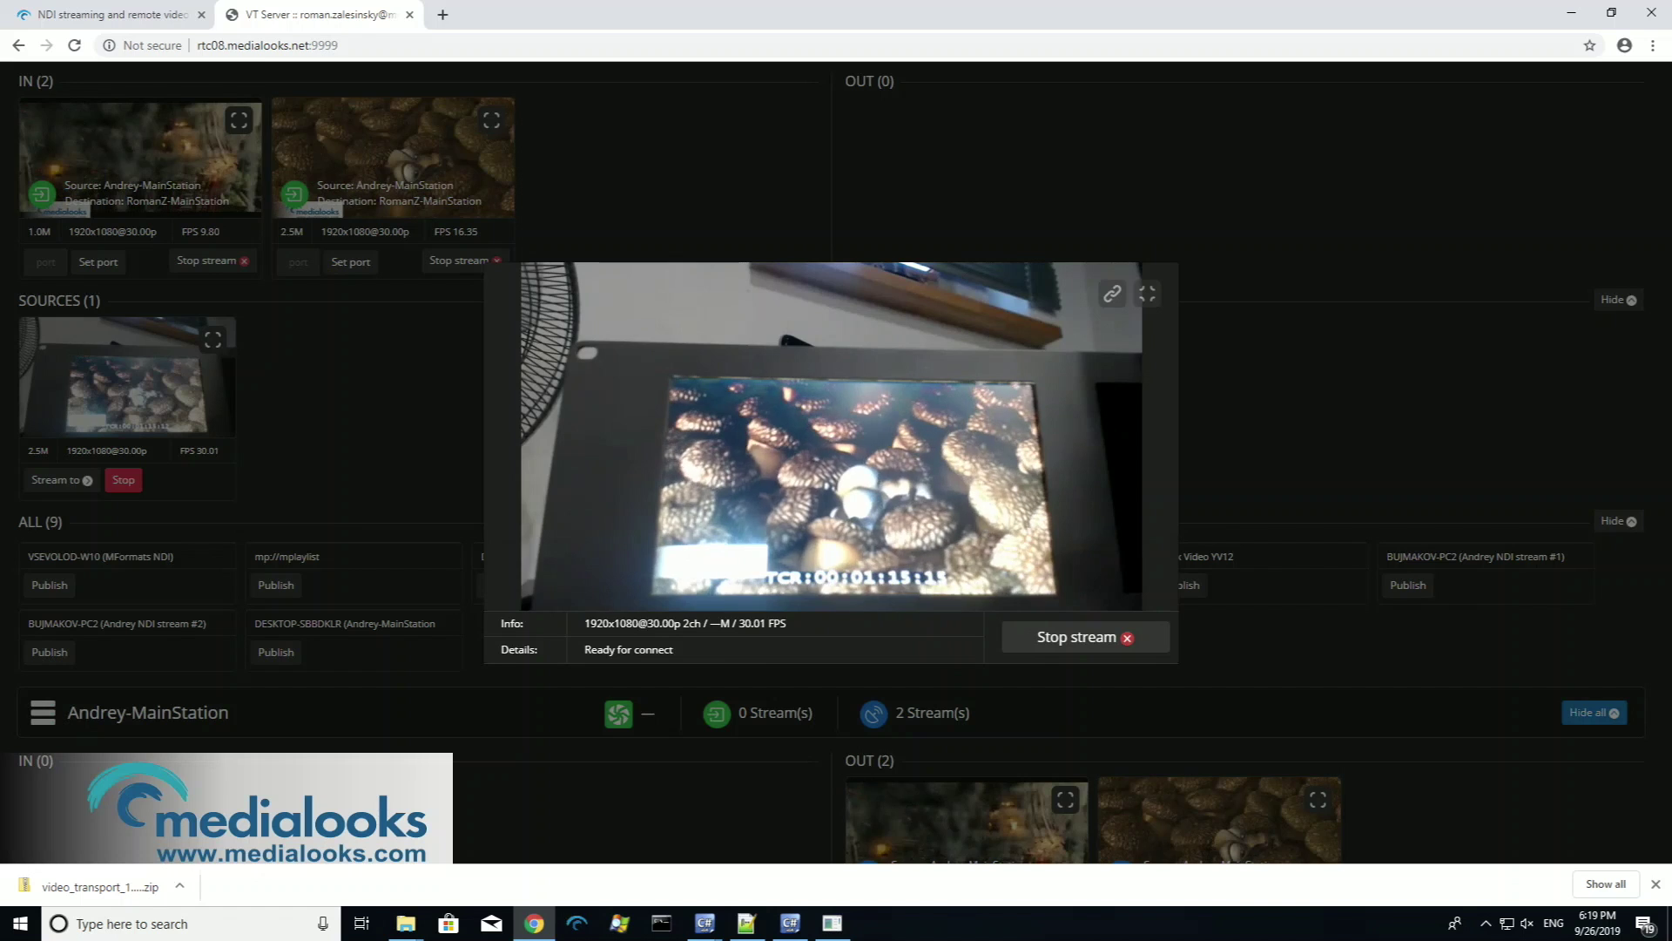
pyautogui.click(1301, 391)
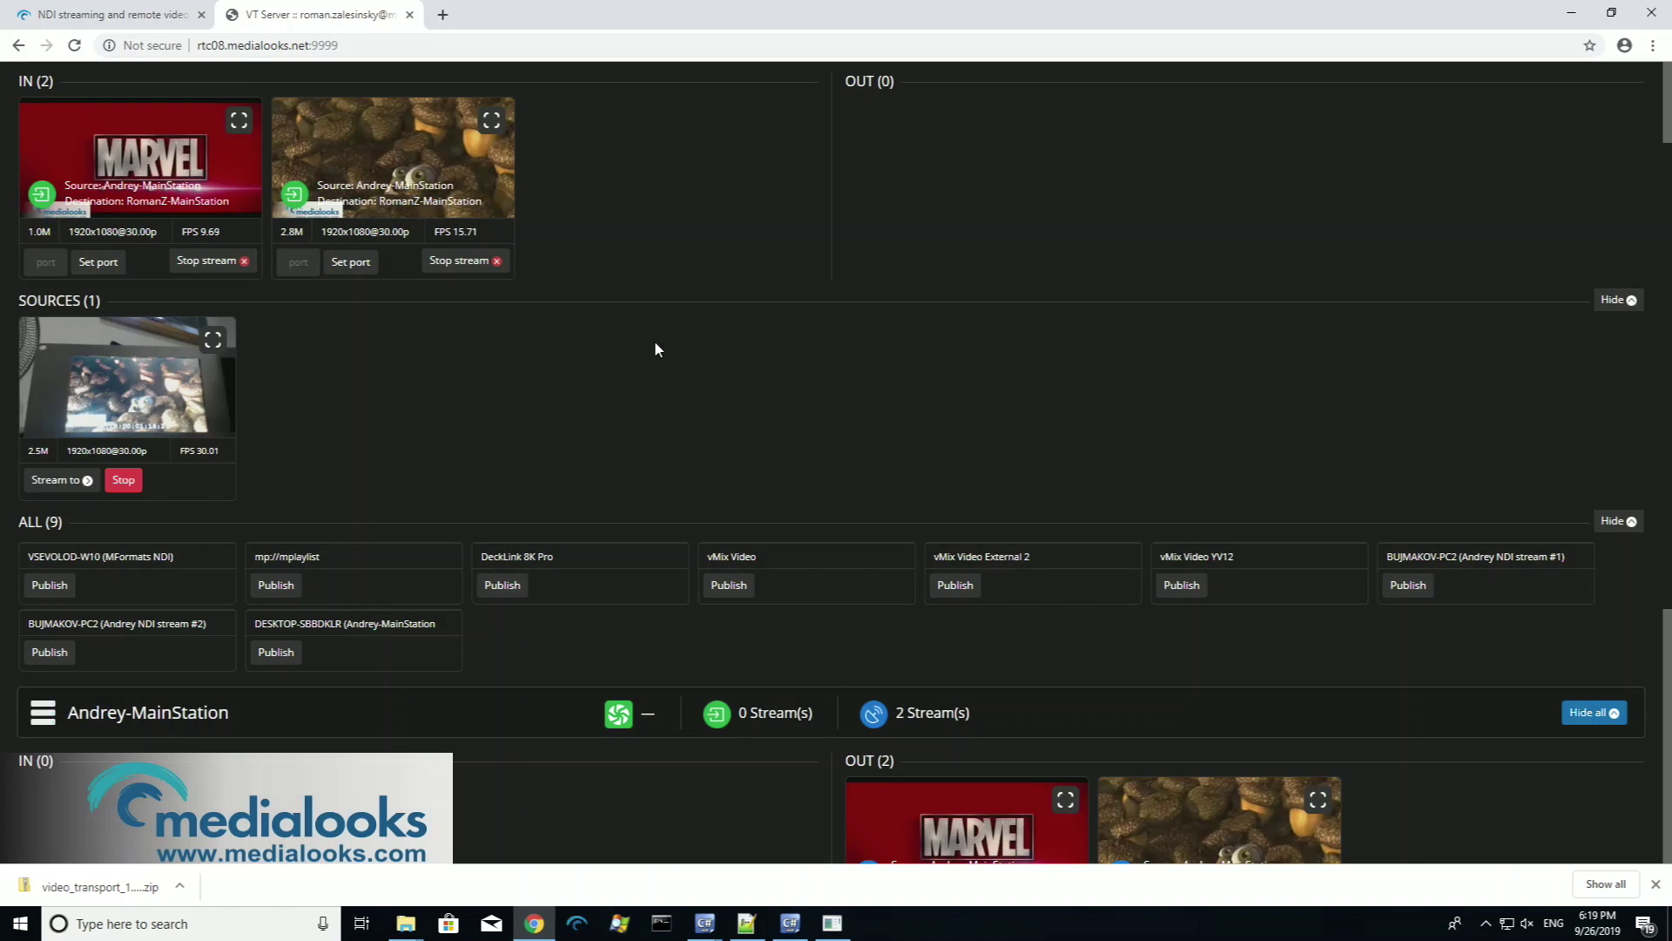
pyautogui.click(473, 263)
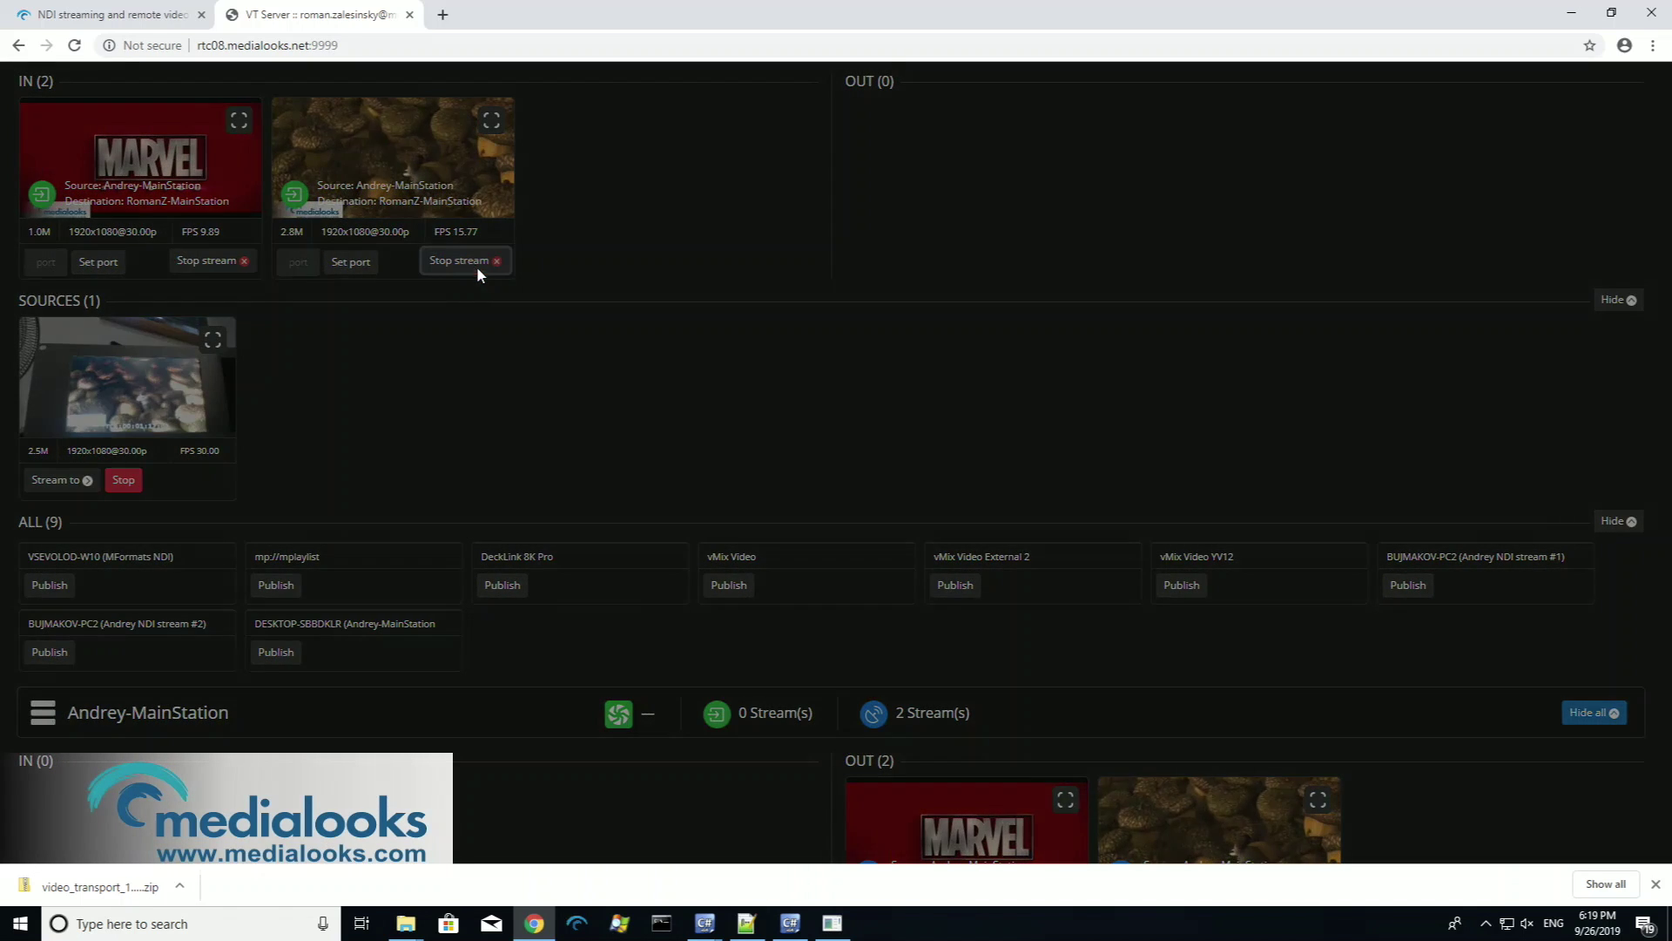
pyautogui.click(969, 525)
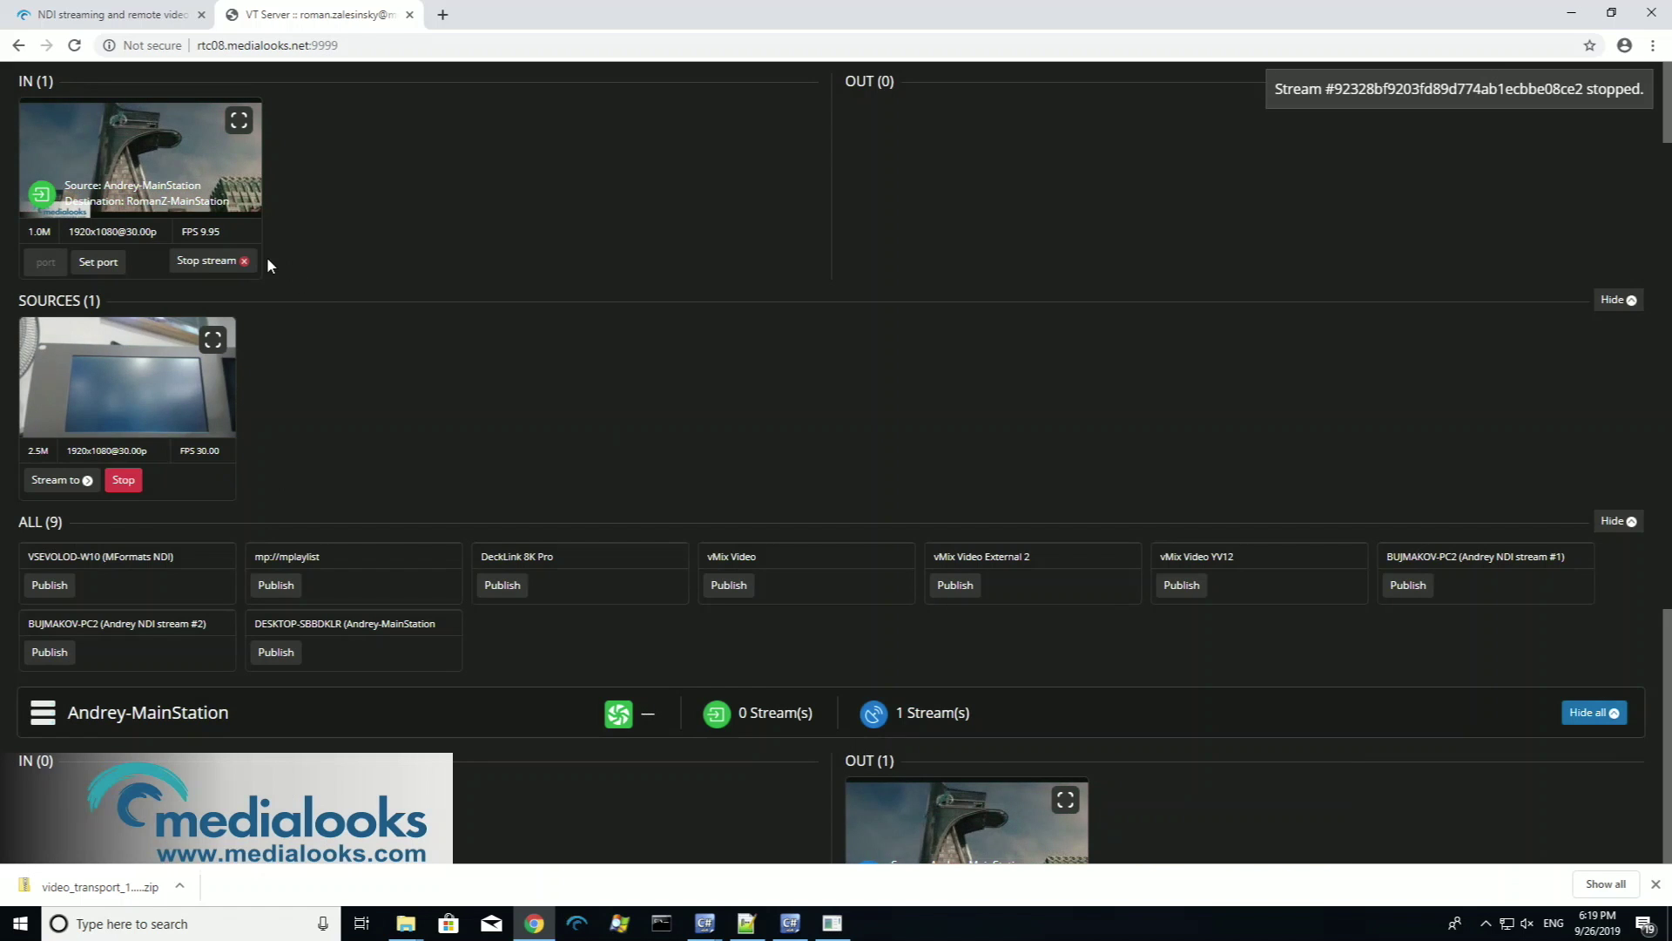
pyautogui.click(236, 263)
pyautogui.click(979, 523)
pyautogui.scroll(-1, 669, 396)
pyautogui.scroll(-1, 669, 400)
# - Stop both of Andrey-MainStation's published sources, confirming each prompt
pyautogui.click(350, 725)
pyautogui.click(1007, 515)
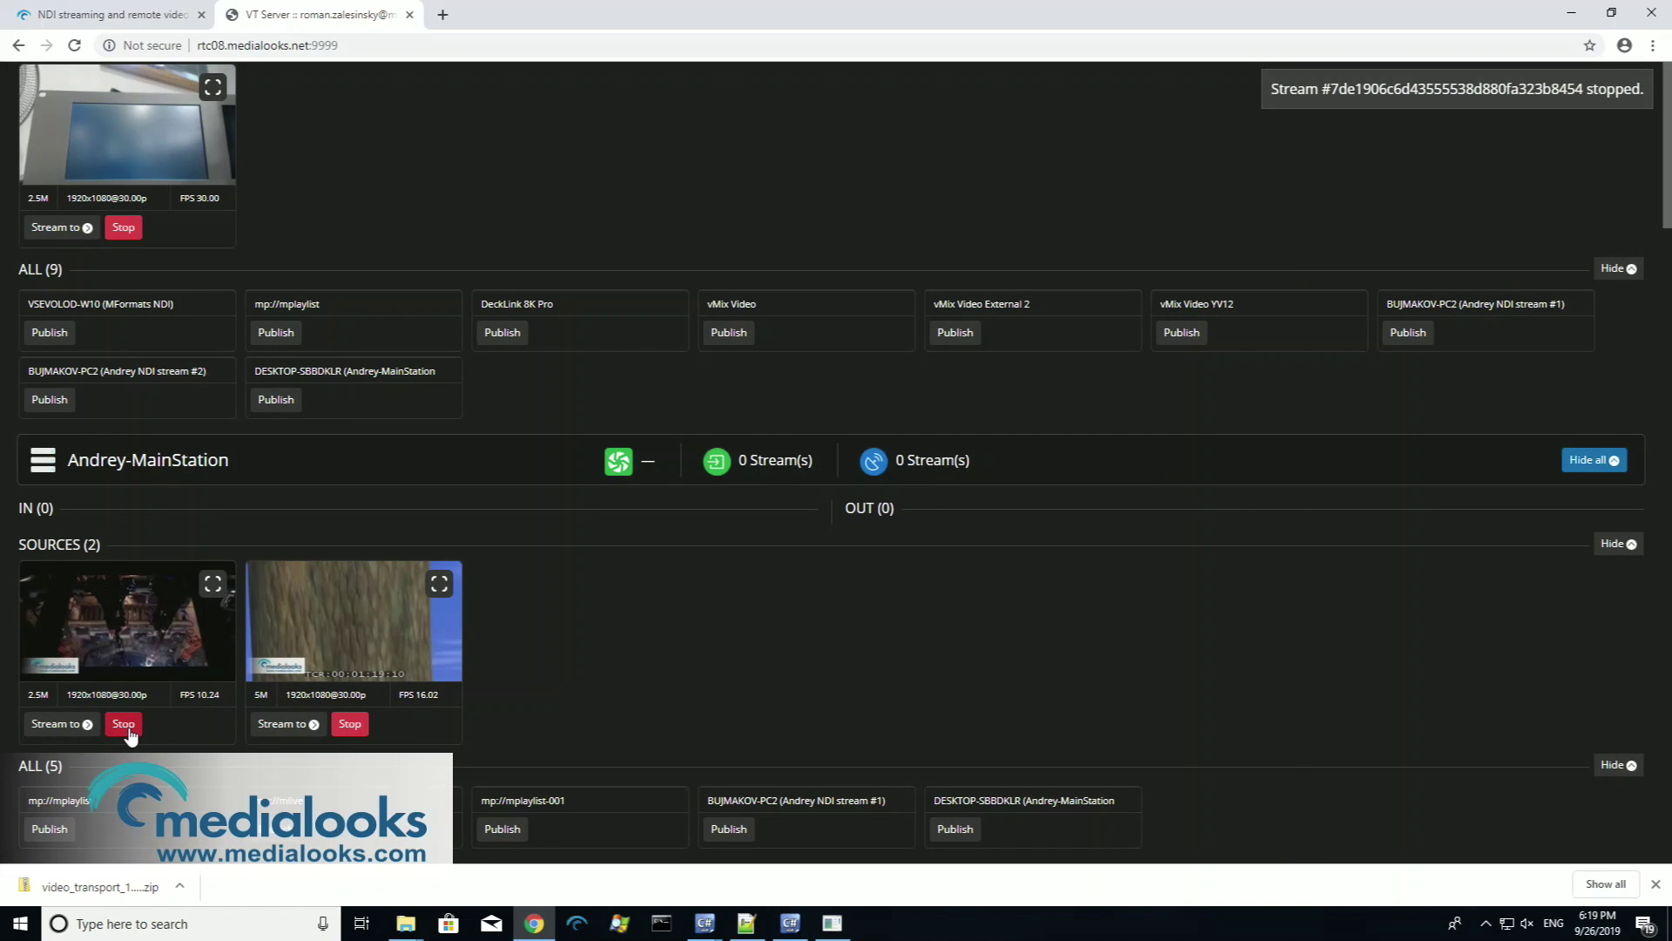
pyautogui.click(127, 730)
pyautogui.click(948, 526)
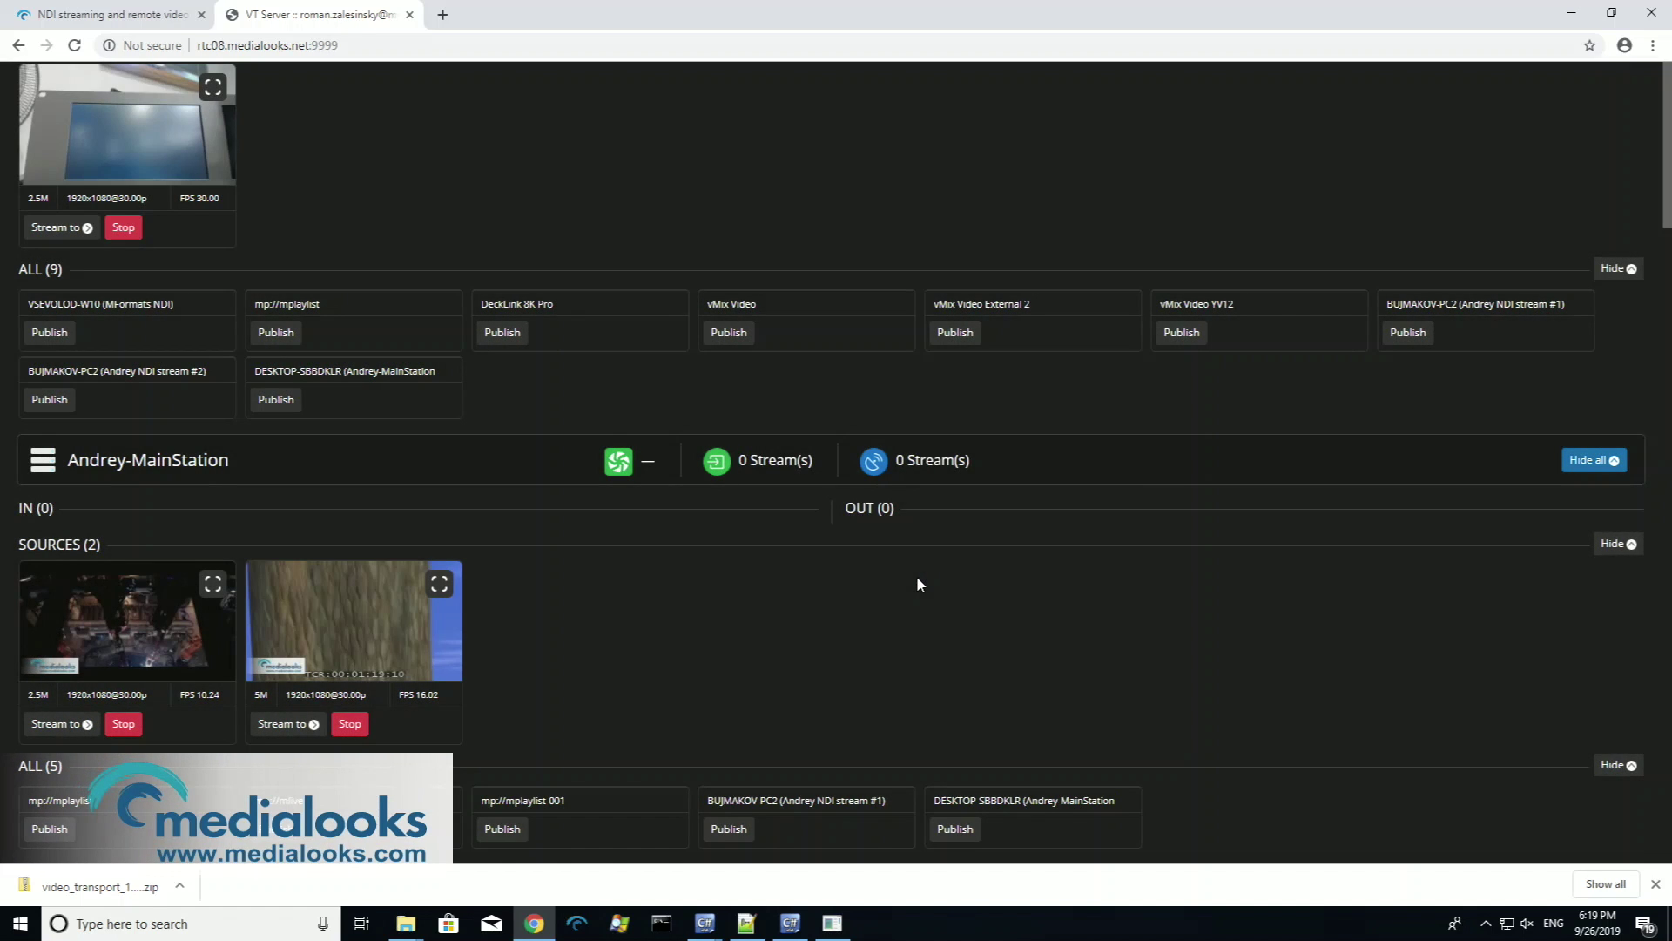